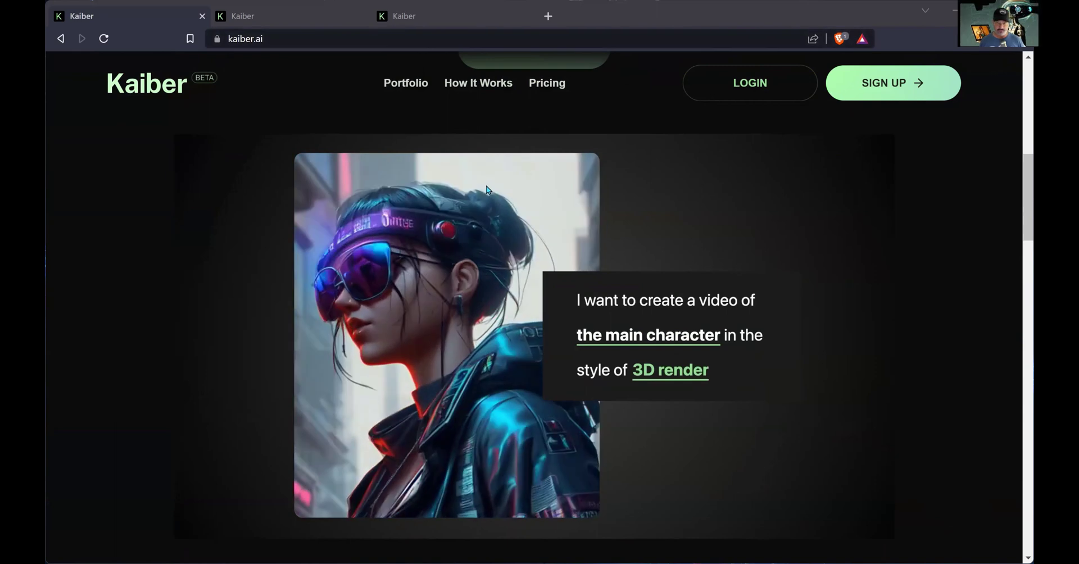
# Switch to the app.kaiber.ai/create tab and bring up the file picker for the initial image.
pyautogui.scroll(2, 486, 185)
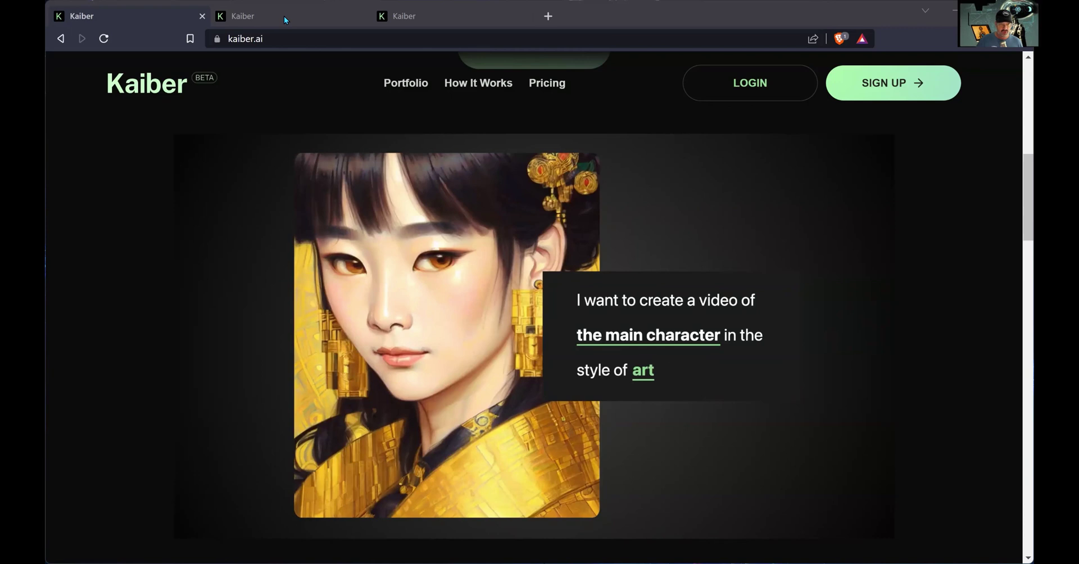
pyautogui.click(285, 16)
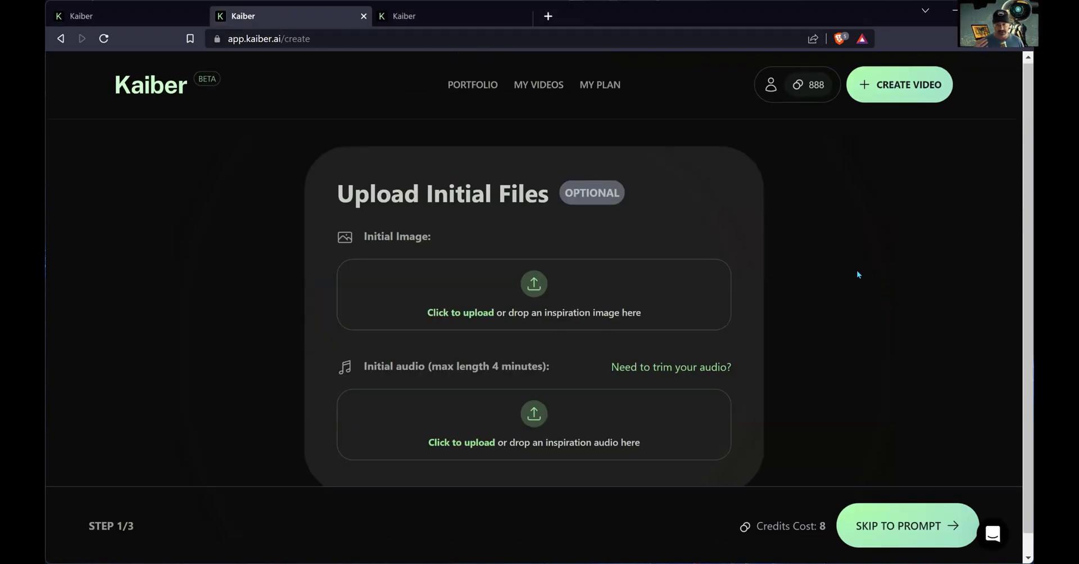
pyautogui.scroll(-1, 856, 270)
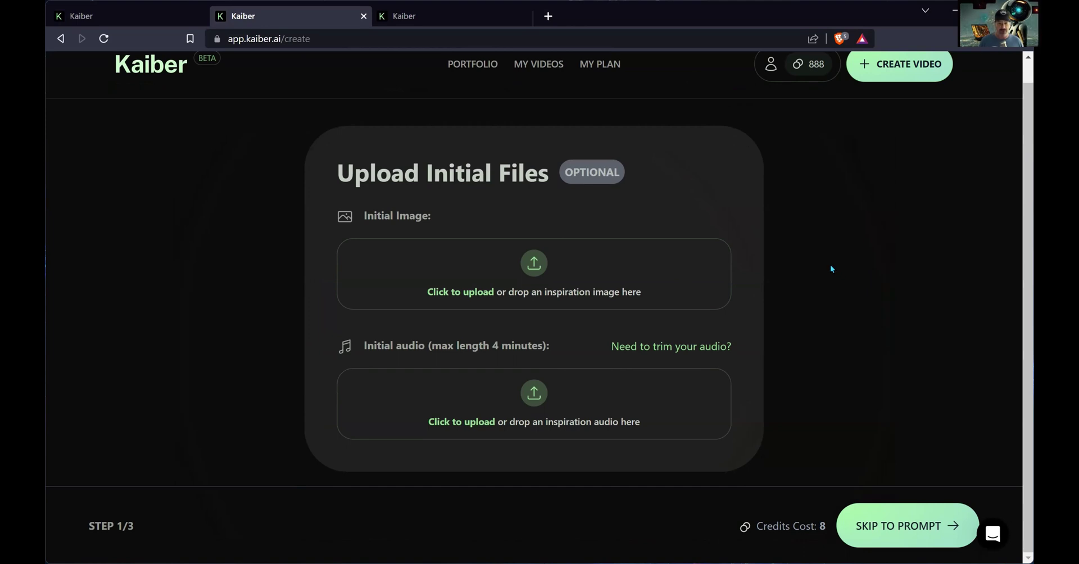
pyautogui.scroll(1, 802, 270)
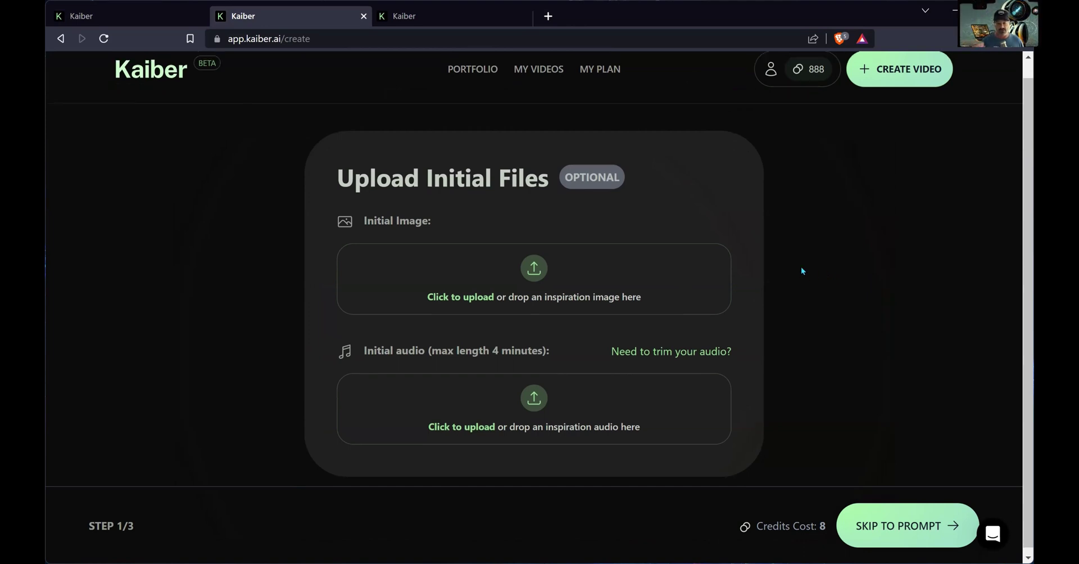
pyautogui.scroll(-1, 800, 271)
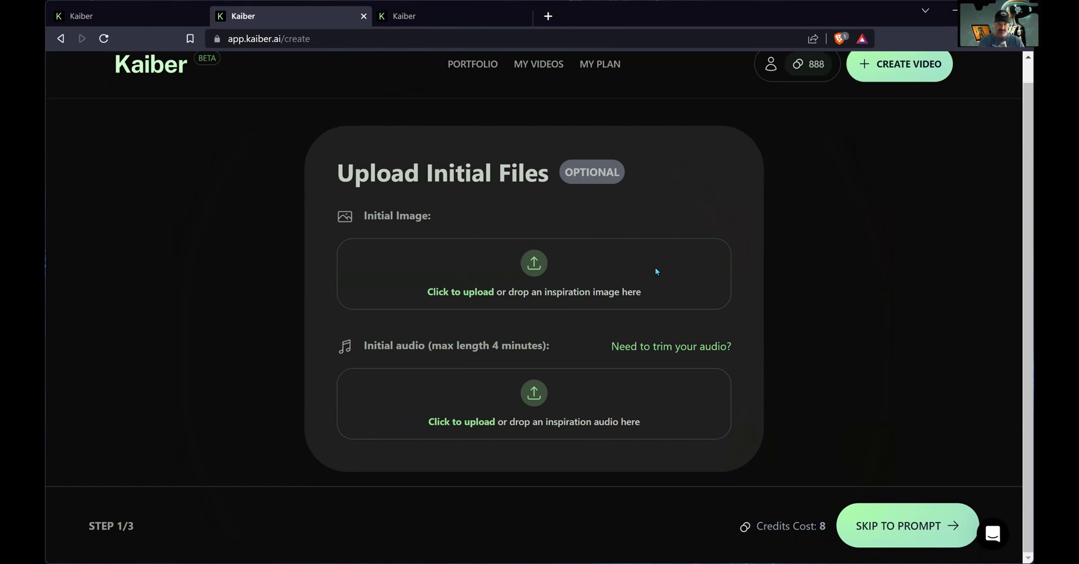
pyautogui.scroll(1, 584, 239)
pyautogui.scroll(-1, 580, 239)
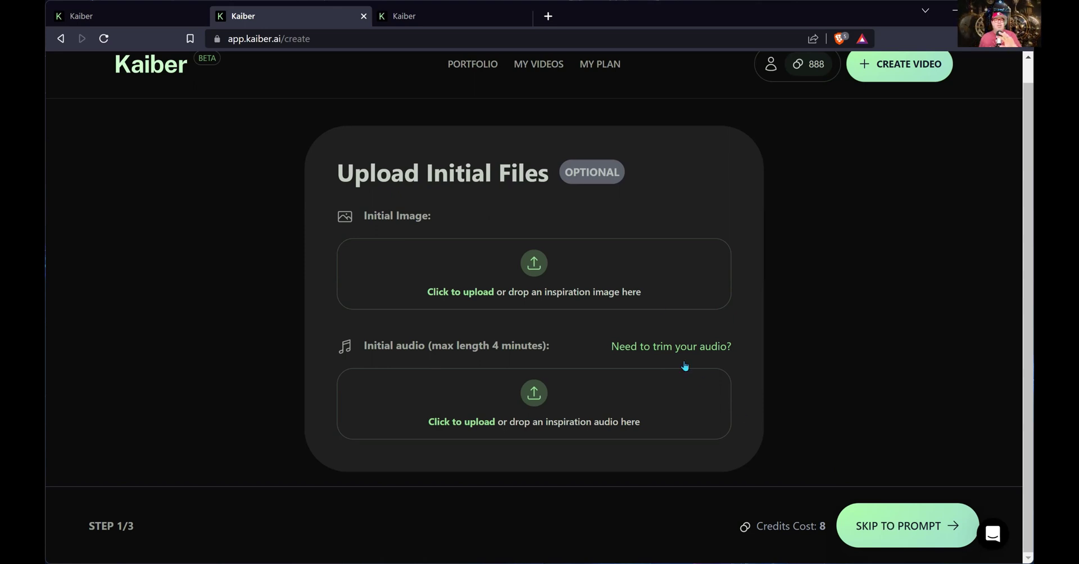
pyautogui.click(528, 268)
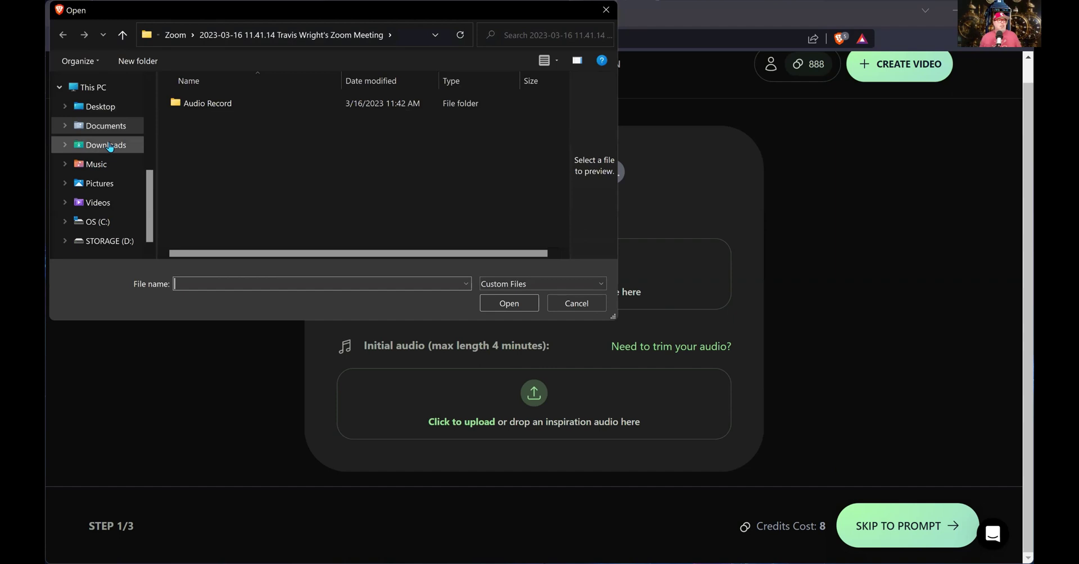
# Upload WhenLamboWhenMoon from Downloads as the initial image and continue to a custom subject prompt.
pyautogui.click(143, 139)
pyautogui.click(286, 138)
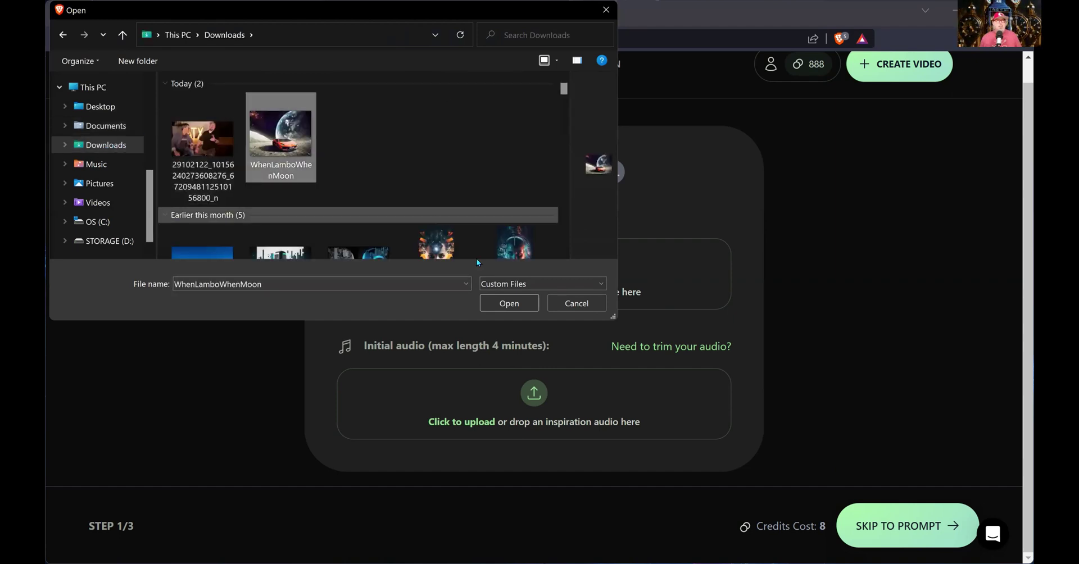
pyautogui.click(523, 301)
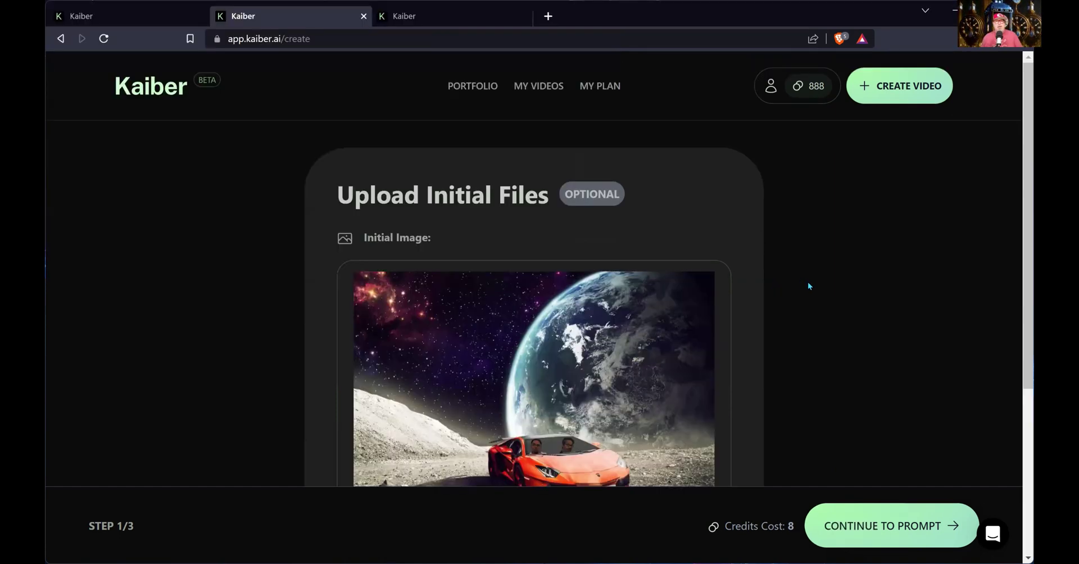
pyautogui.scroll(-2, 803, 282)
pyautogui.scroll(3, 792, 281)
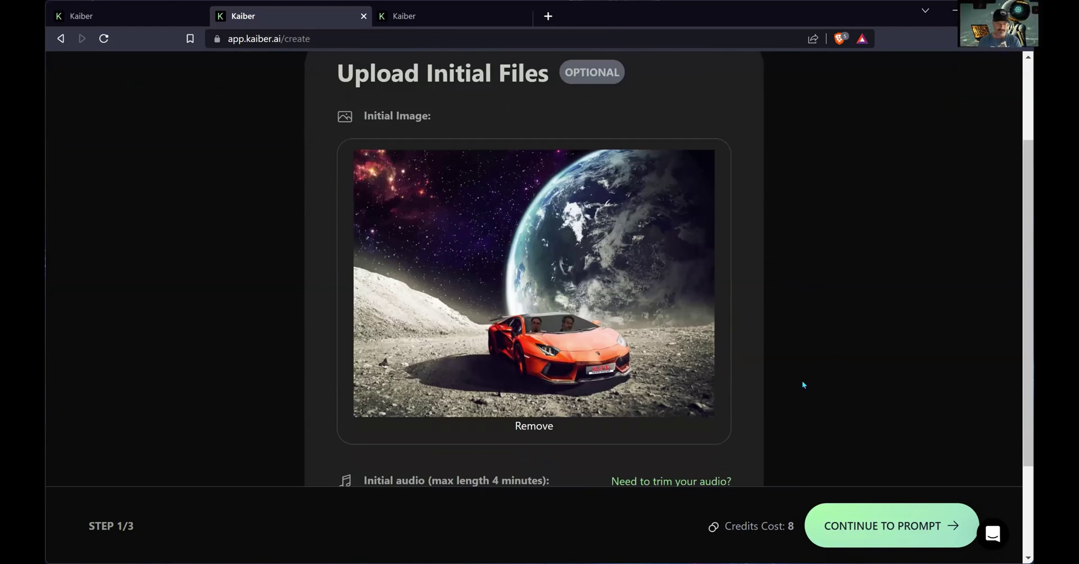
pyautogui.click(879, 519)
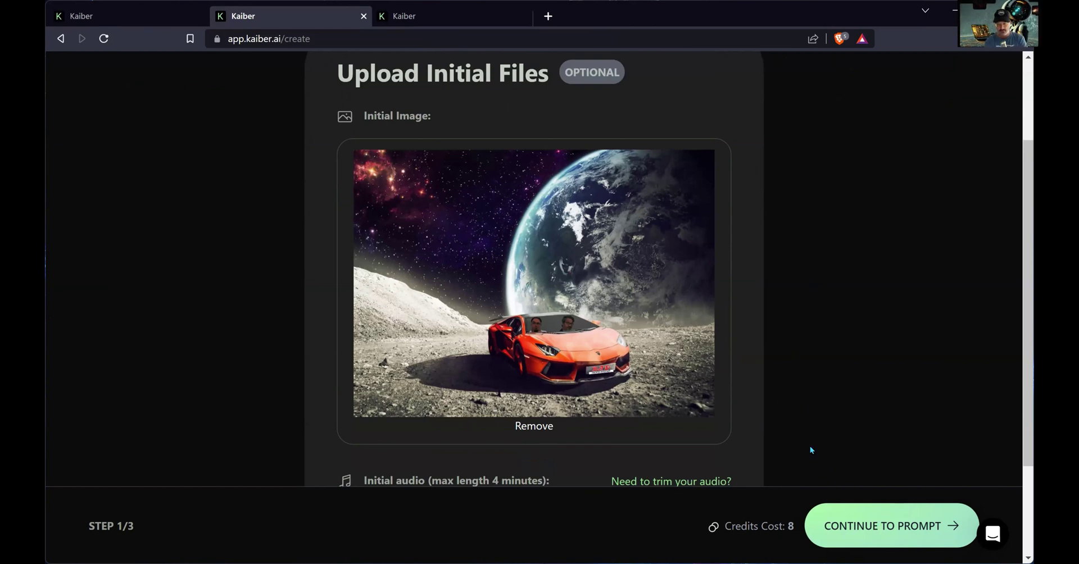
pyautogui.click(641, 324)
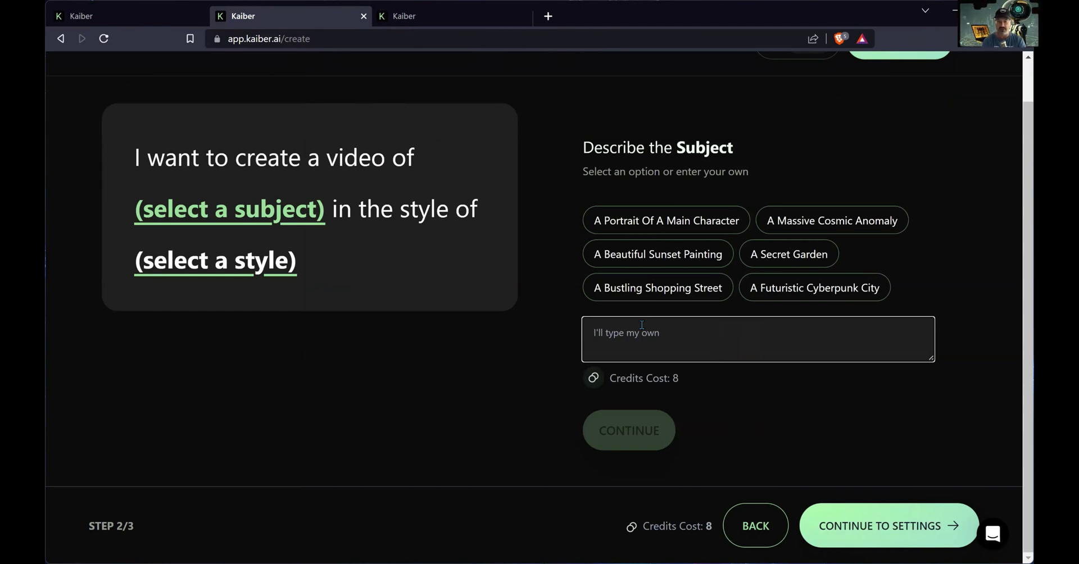
# Enter the subject 'two guys in an orange Lamborghini on the moon with the Earth in the background', correcting Lamborghini's spelling.
pyautogui.write('two guys')
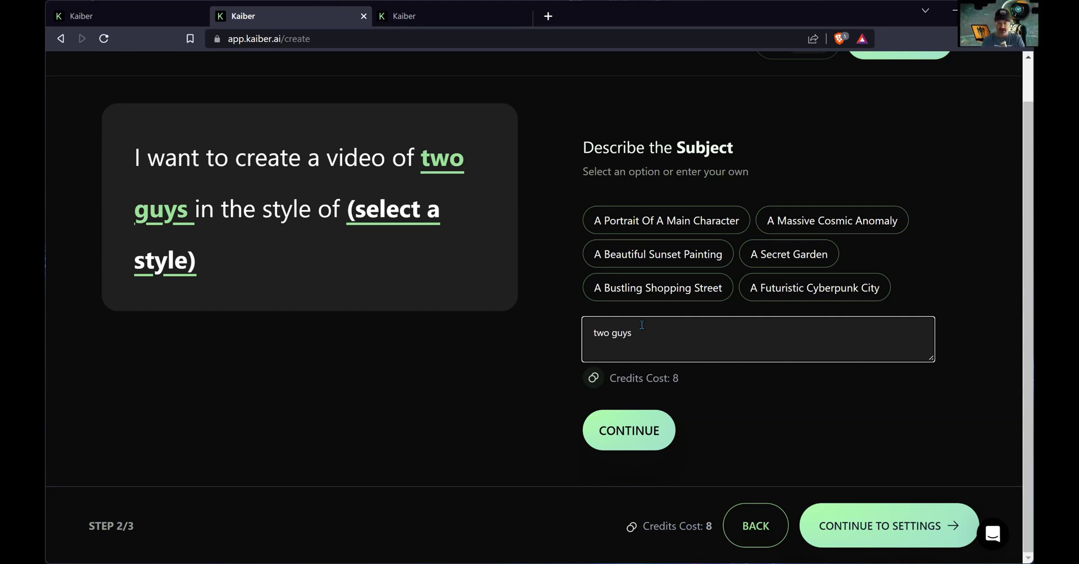
pyautogui.write('in an orange lamborghini on the moon')
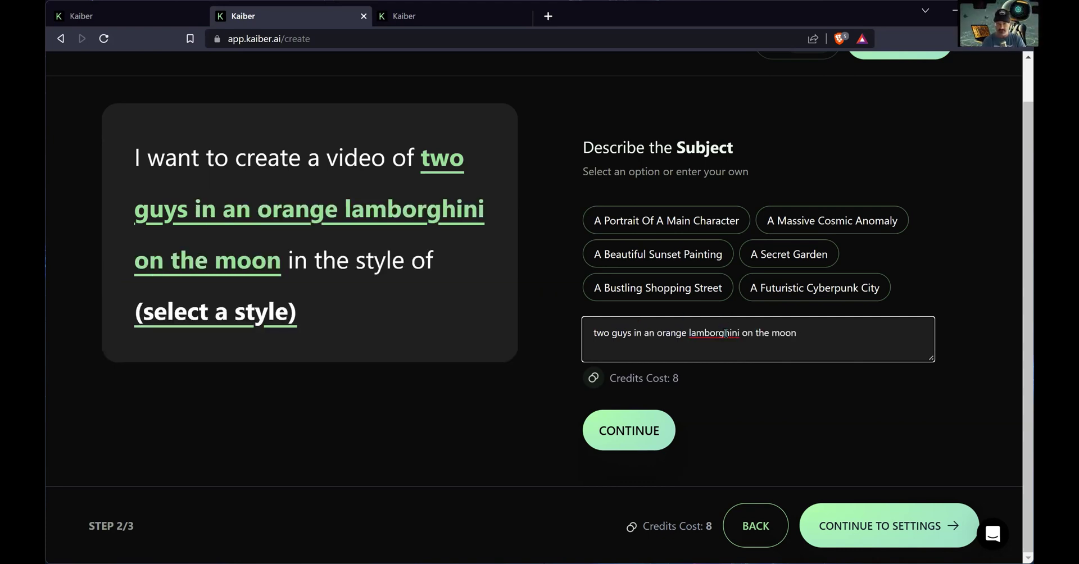
pyautogui.rightClick(725, 334)
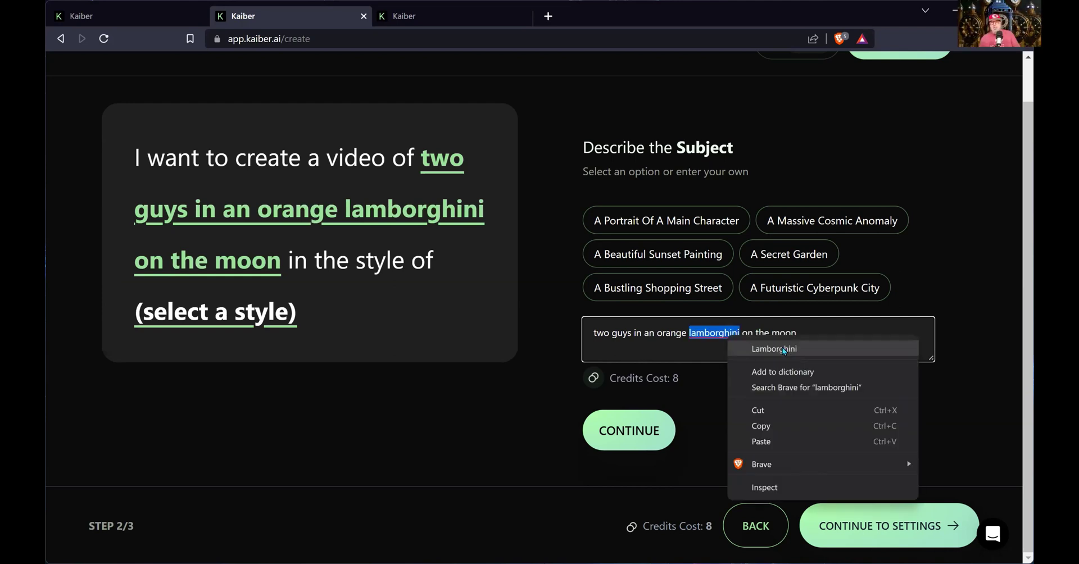
pyautogui.click(819, 323)
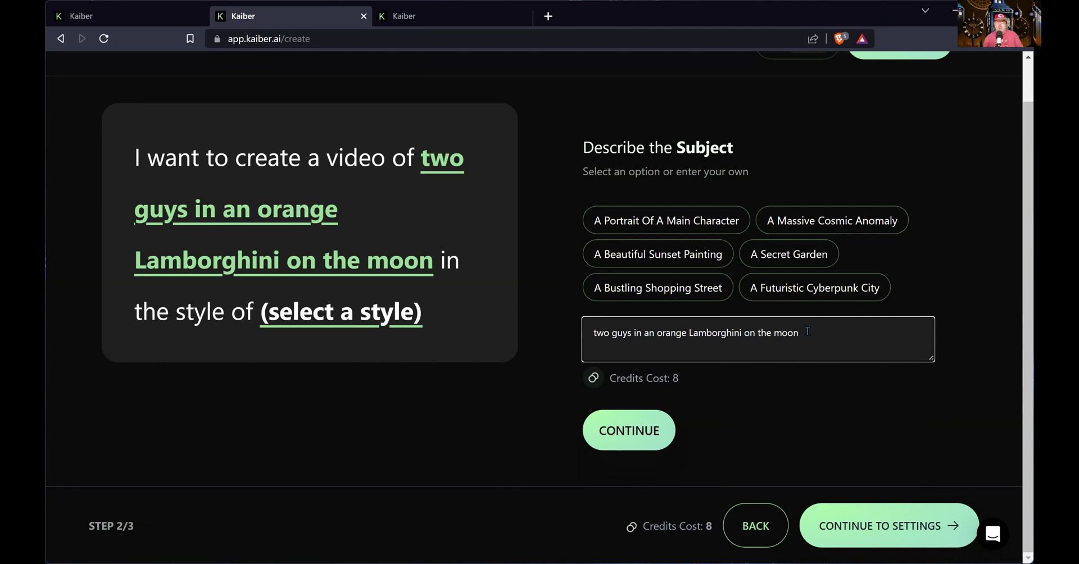
pyautogui.write('with the Earth in the background')
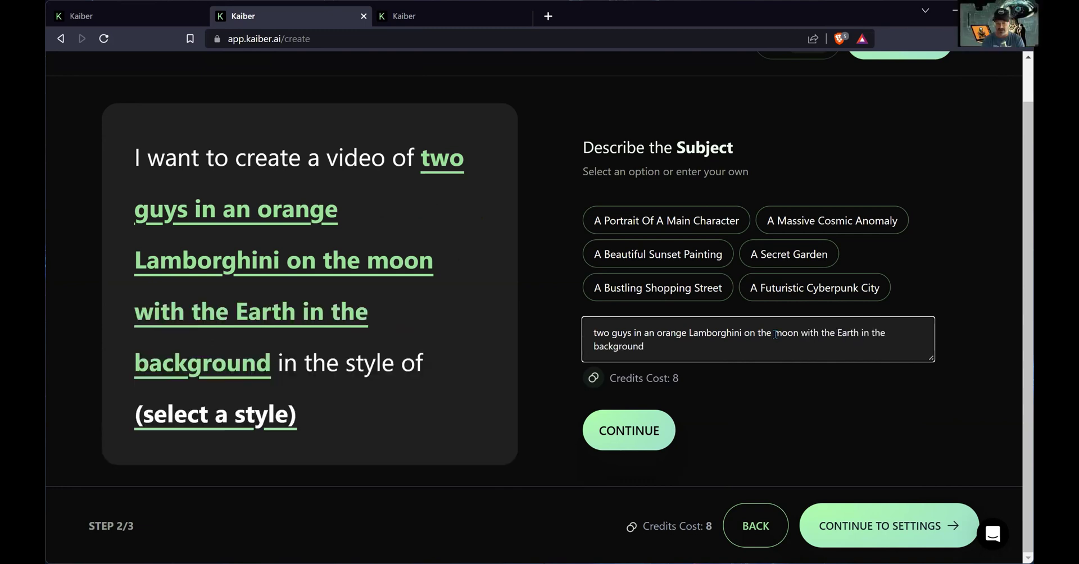
pyautogui.click(878, 524)
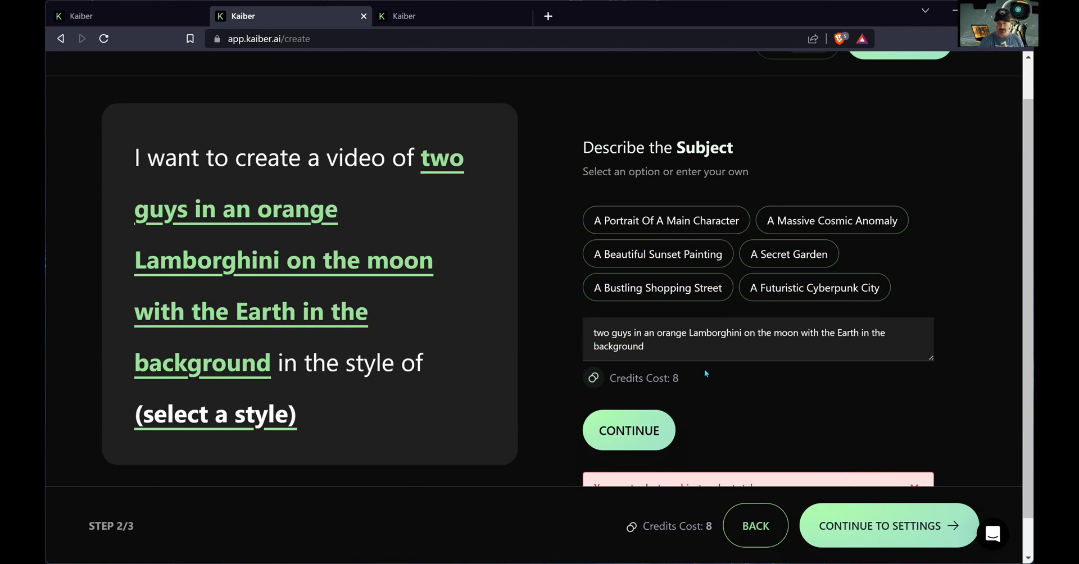
# Enter 'space age illustration' as a custom art style, then try the Art Nouveau preset.
pyautogui.click(649, 425)
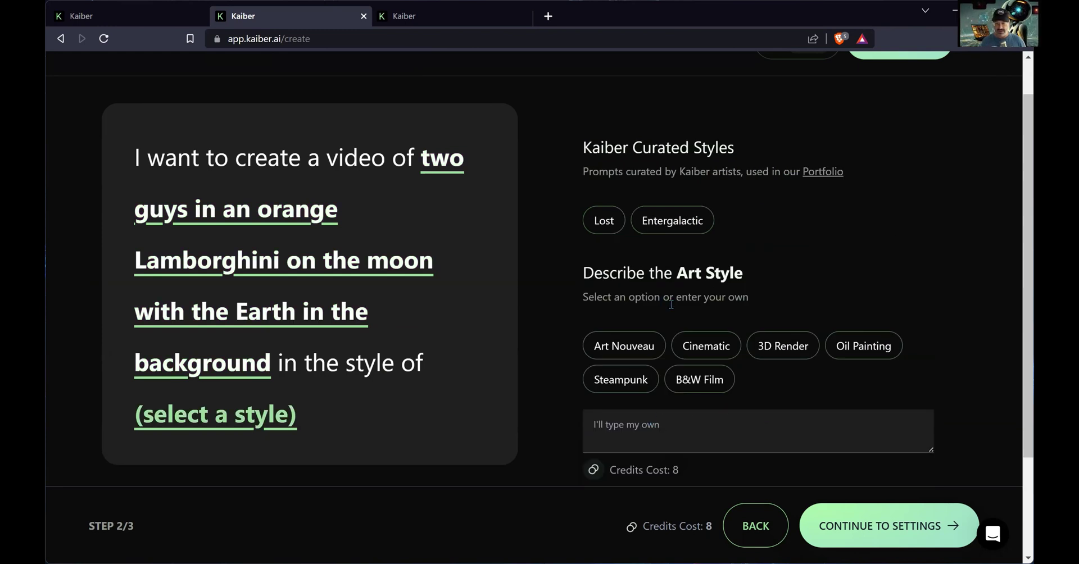
pyautogui.scroll(-2, 777, 342)
pyautogui.click(653, 284)
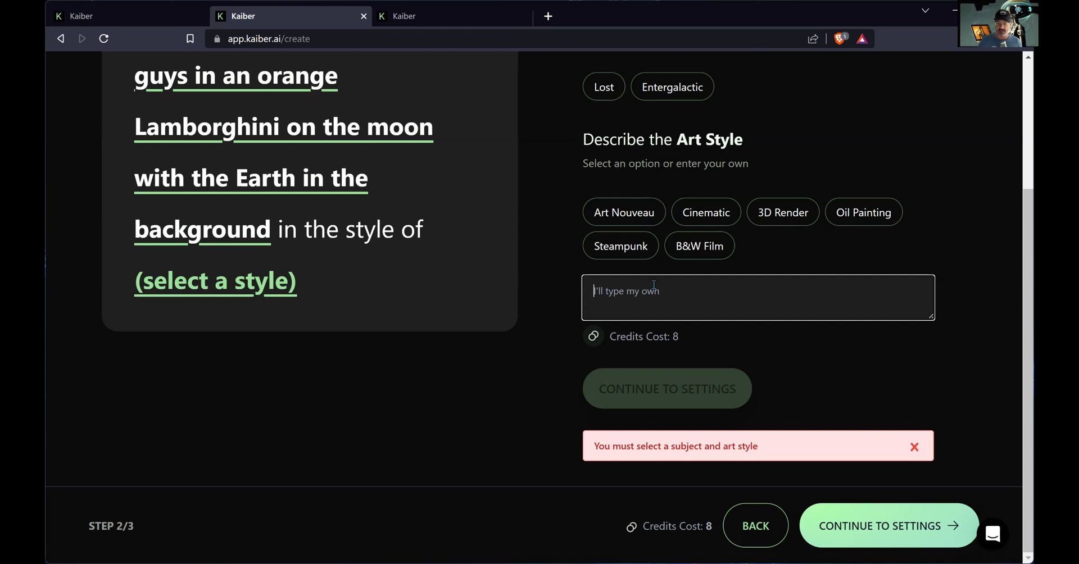
pyautogui.write('space age illustration')
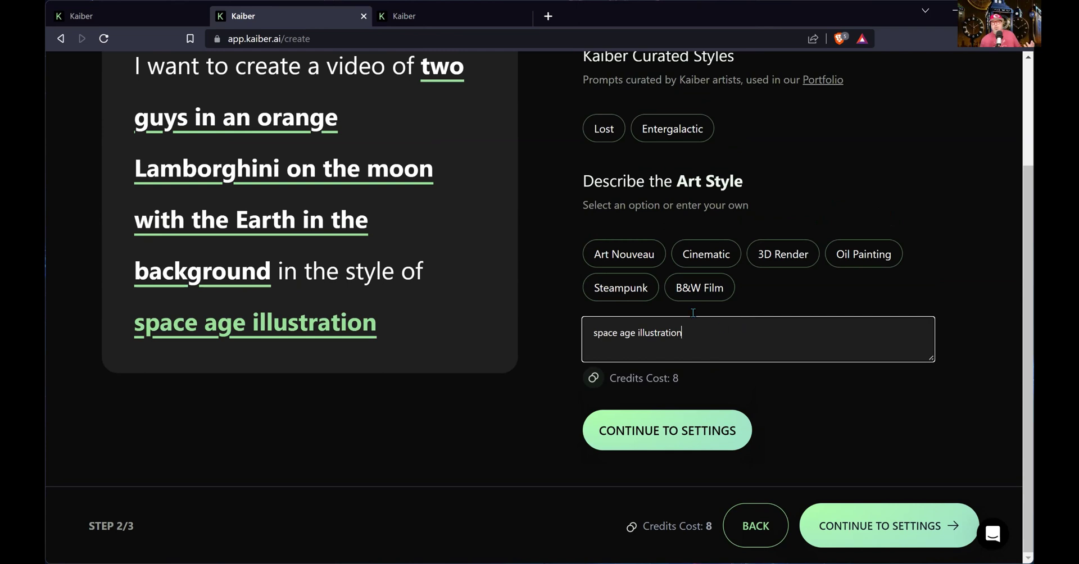
pyautogui.click(629, 255)
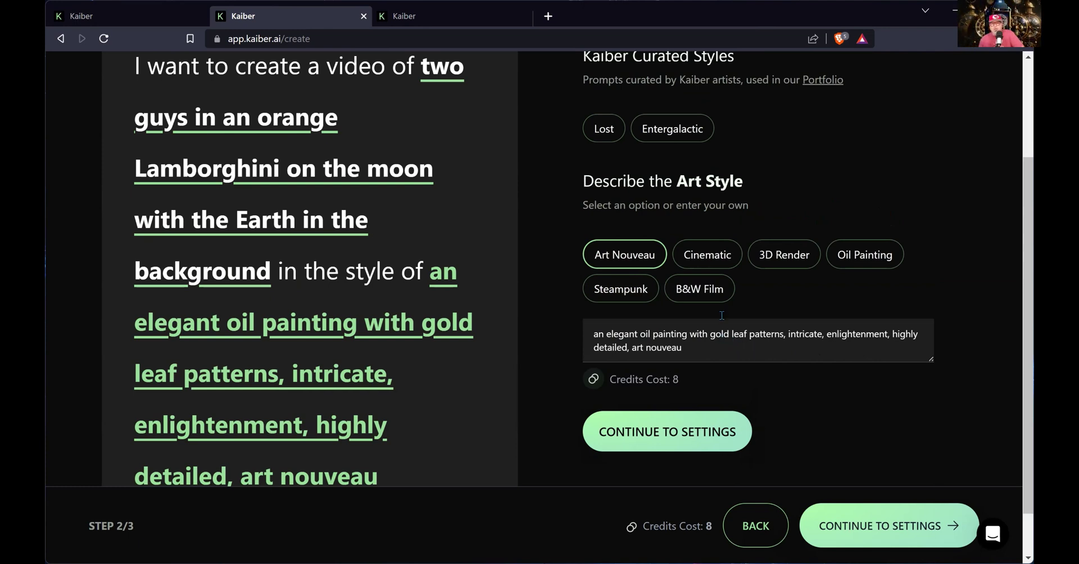
# Try the Steampunk preset, replace the style text with 'space age illustration', and continue to settings.
pyautogui.click(636, 293)
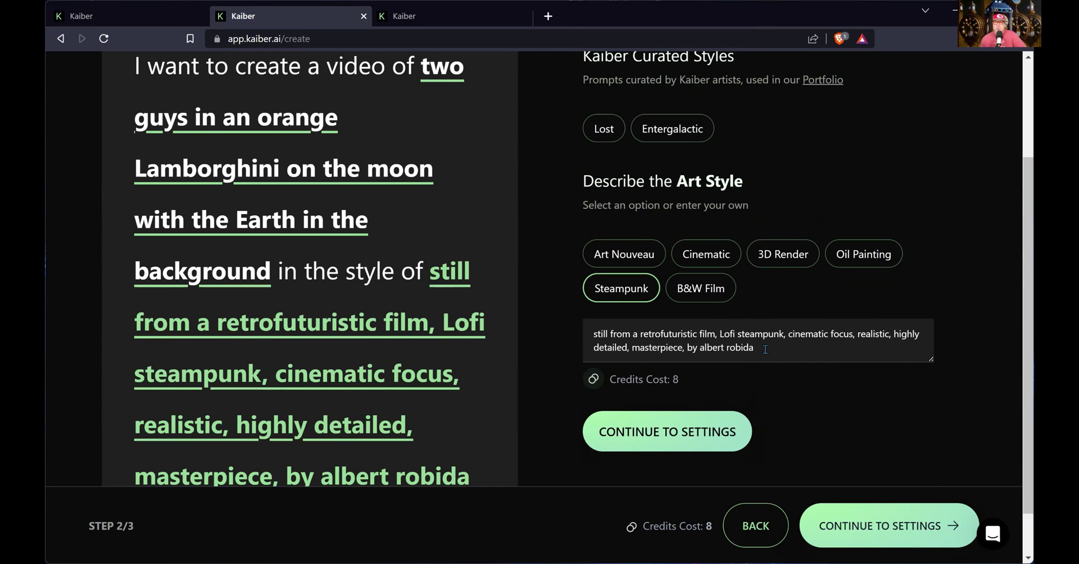
pyautogui.click(764, 349)
pyautogui.hotkey('ctrl', 'a')
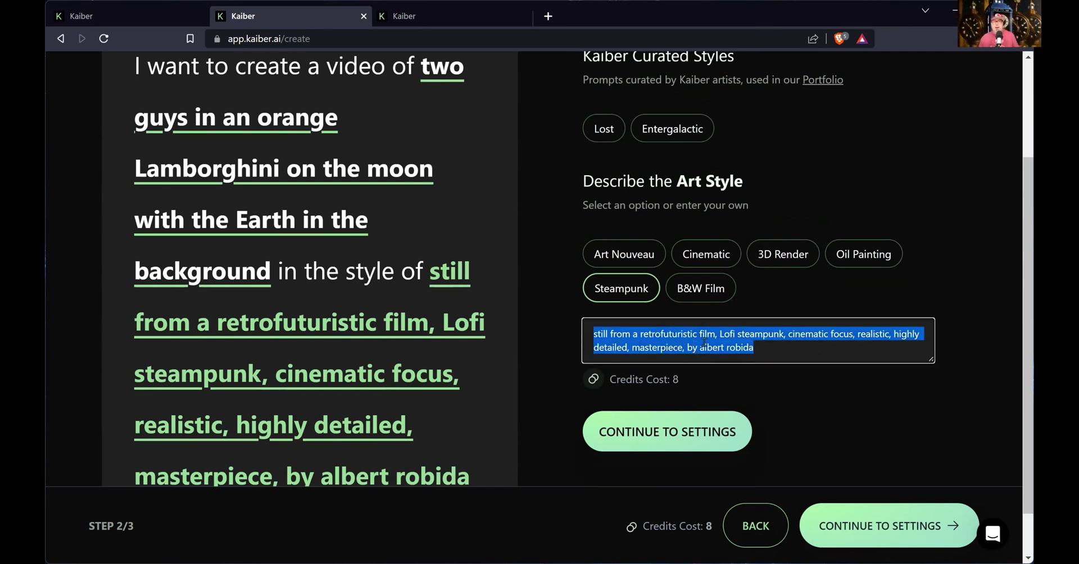
pyautogui.click(759, 347)
pyautogui.hotkey('ctrl', 'shift', 'Left')
pyautogui.hotkey('ctrl', 'shift', 'Left')
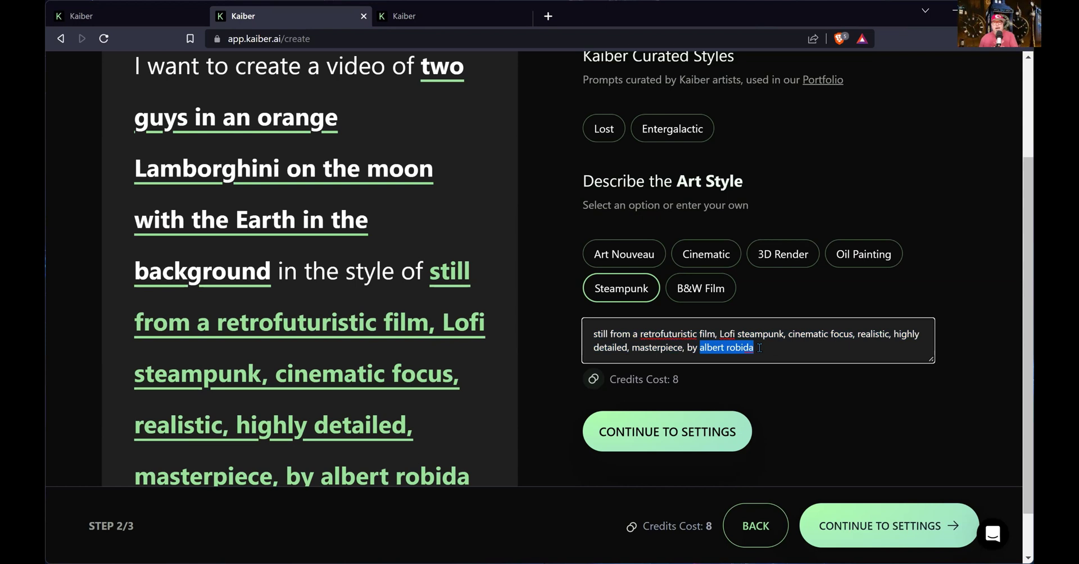
pyautogui.keyDown('shift'); pyautogui.click(590, 334); pyautogui.keyUp('shift')
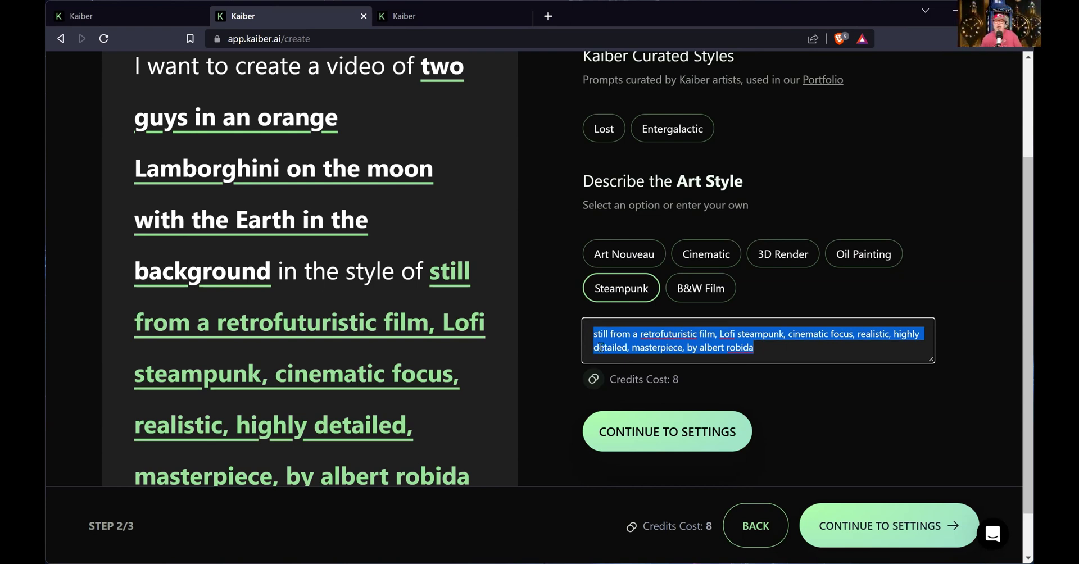
pyautogui.write('space age illustration')
pyautogui.click(683, 425)
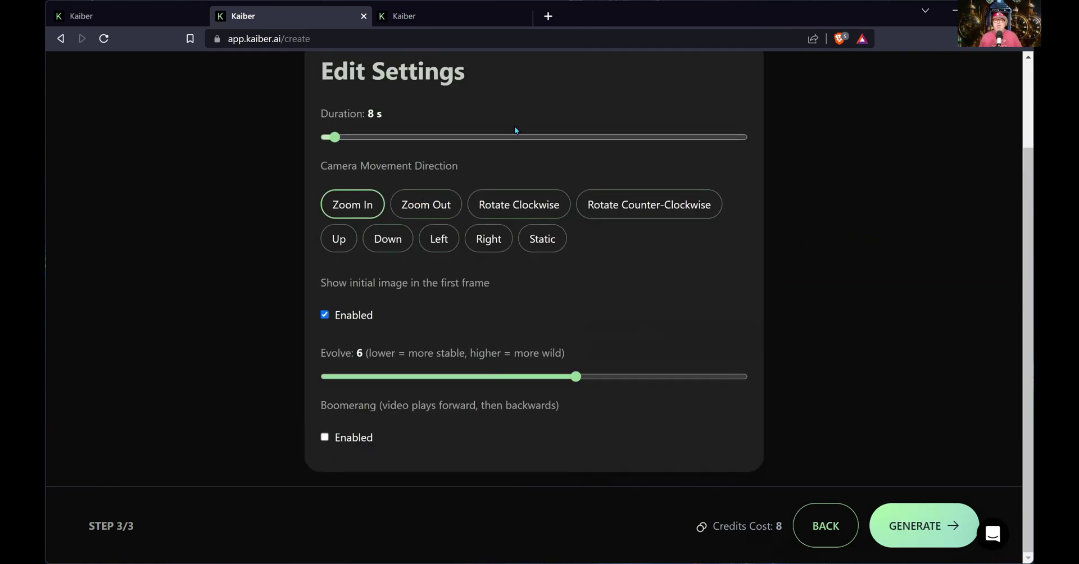
# Set the video duration slider to 22 seconds, bringing the cost to 22 credits.
pyautogui.scroll(2, 779, 162)
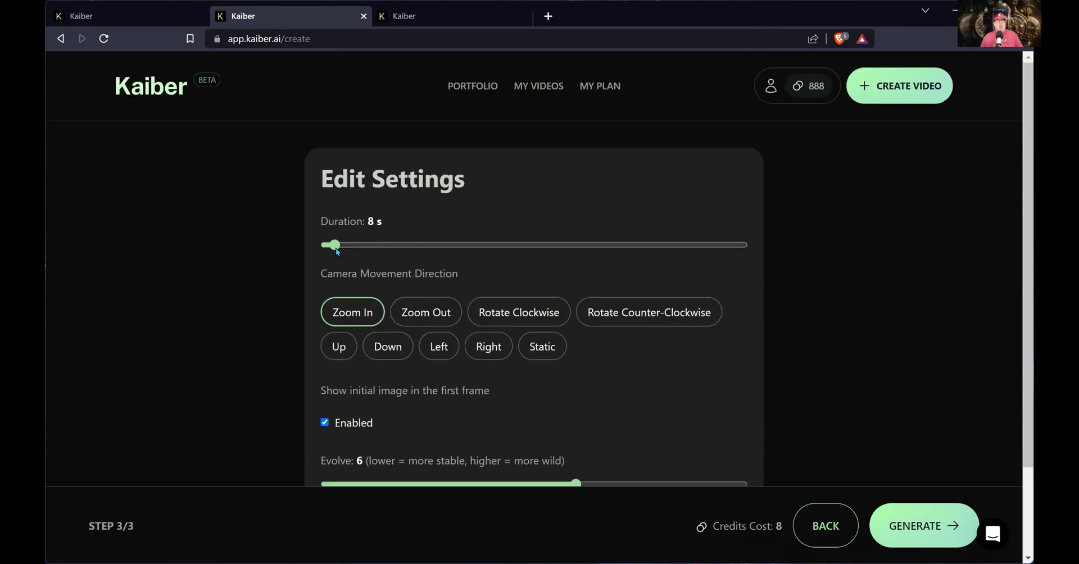
pyautogui.moveTo(336, 248)
pyautogui.mouseDown()
pyautogui.moveTo(359, 246)
pyautogui.moveTo(348, 250)
pyautogui.mouseUp()
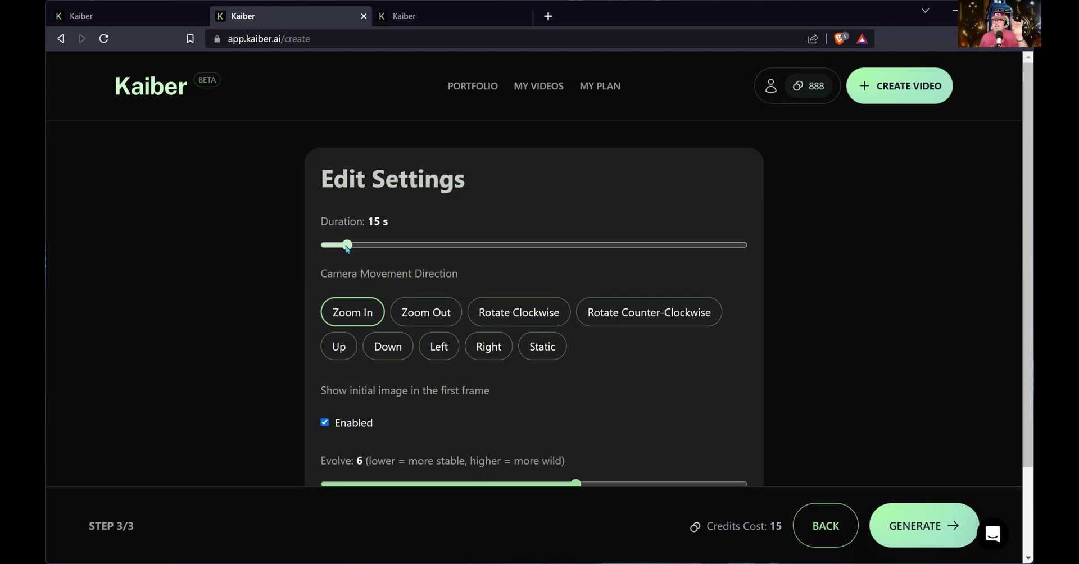
pyautogui.moveTo(347, 249); pyautogui.dragTo(360, 250)
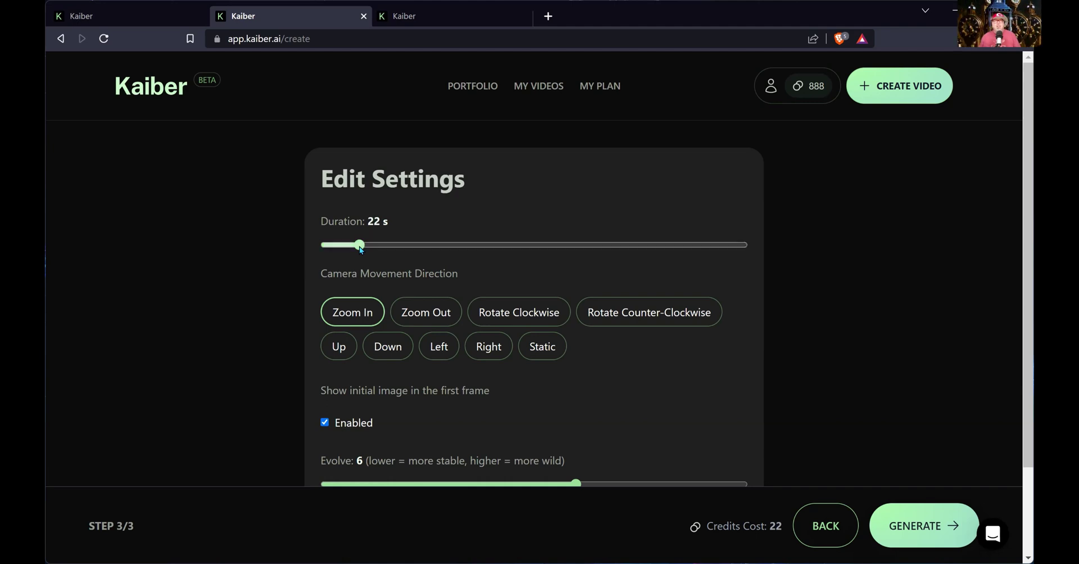
pyautogui.scroll(-2, 537, 331)
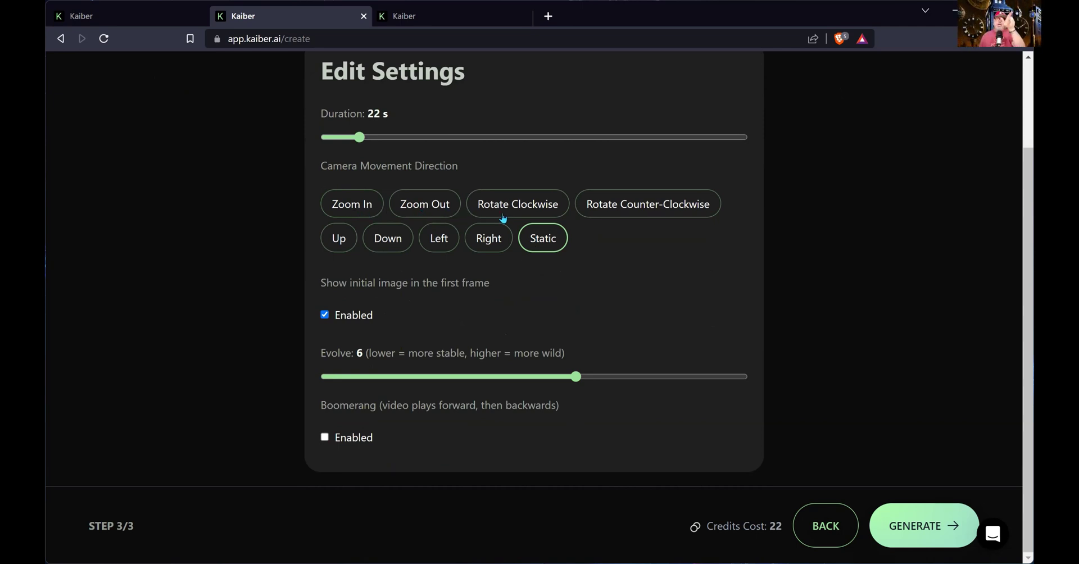
# Use Zoom In camera movement, set Evolve to 9 with Boomerang enabled, and generate the video.
pyautogui.click(364, 209)
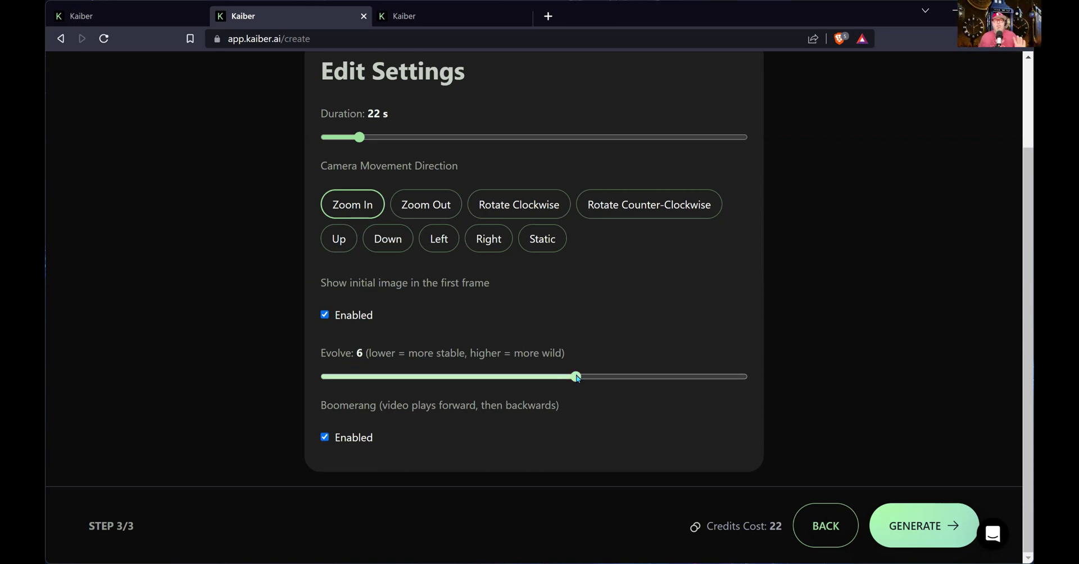
pyautogui.moveTo(576, 378); pyautogui.dragTo(356, 380)
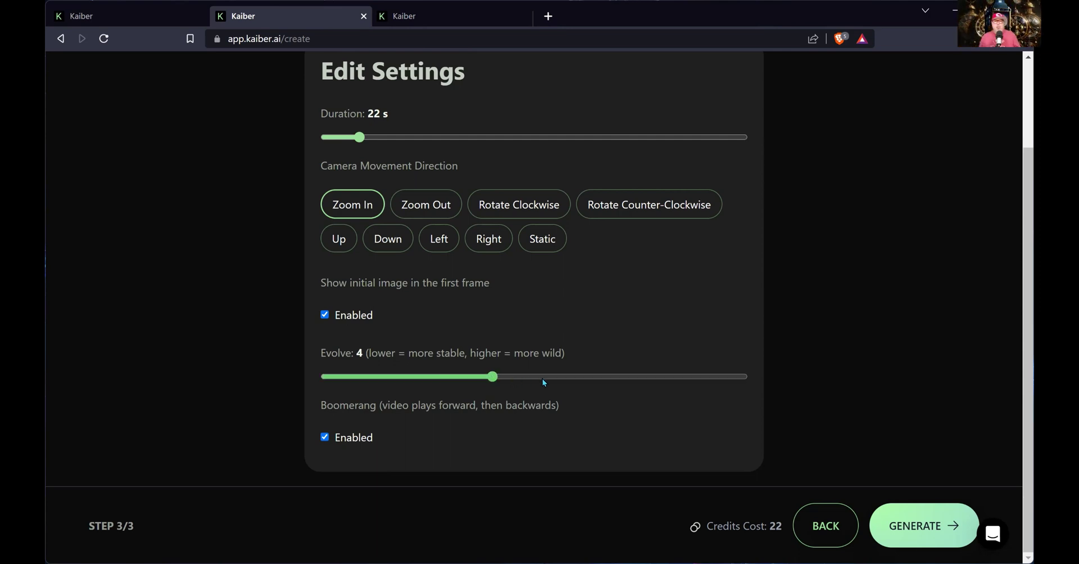
pyautogui.moveTo(543, 381); pyautogui.dragTo(642, 383)
pyautogui.click(684, 381)
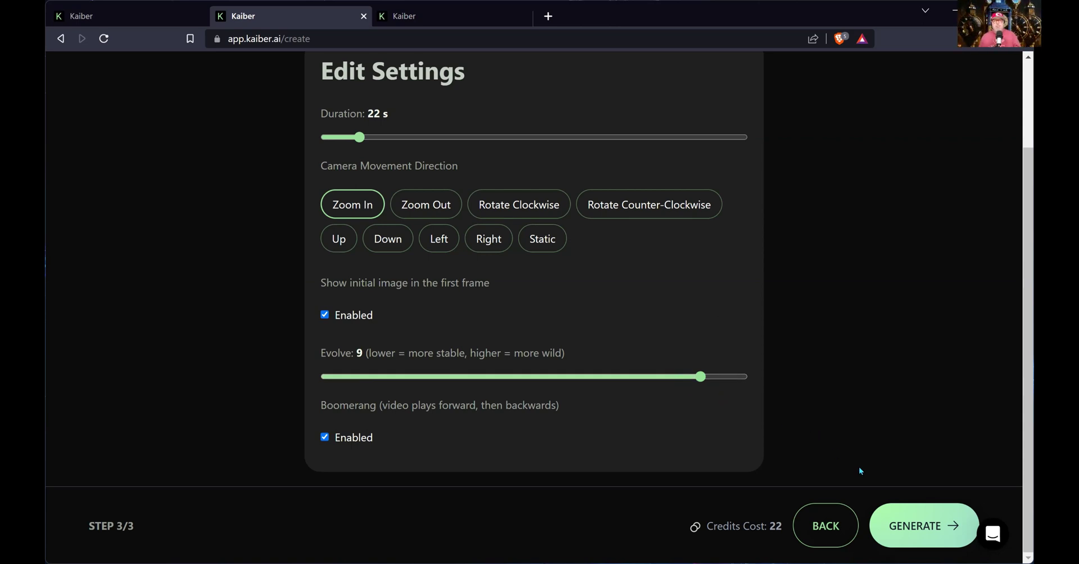
pyautogui.click(912, 524)
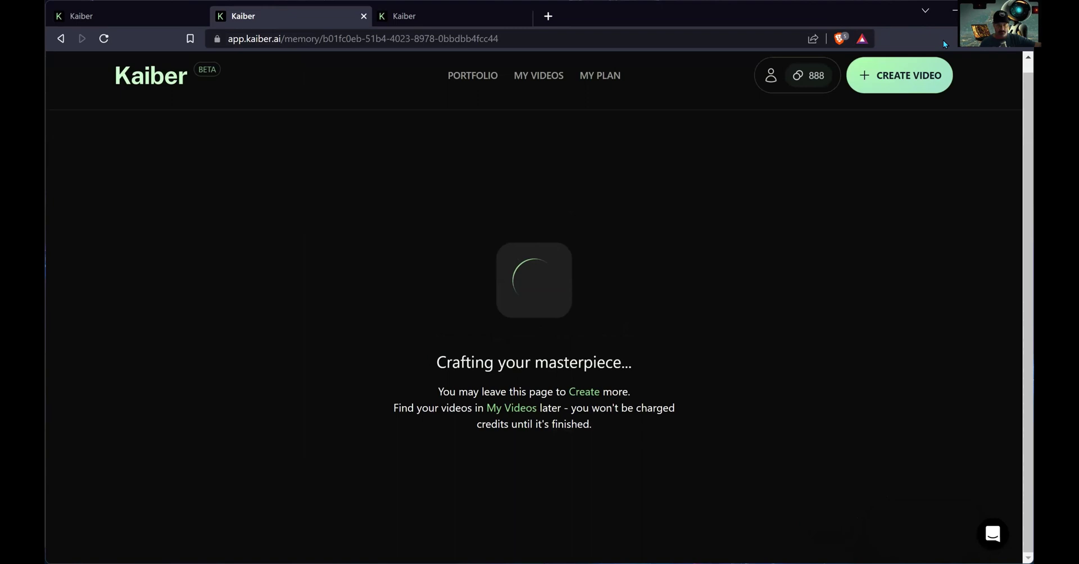
# Switch through the browser's tab list to the Kaiber dashboard tab.
pyautogui.click(924, 11)
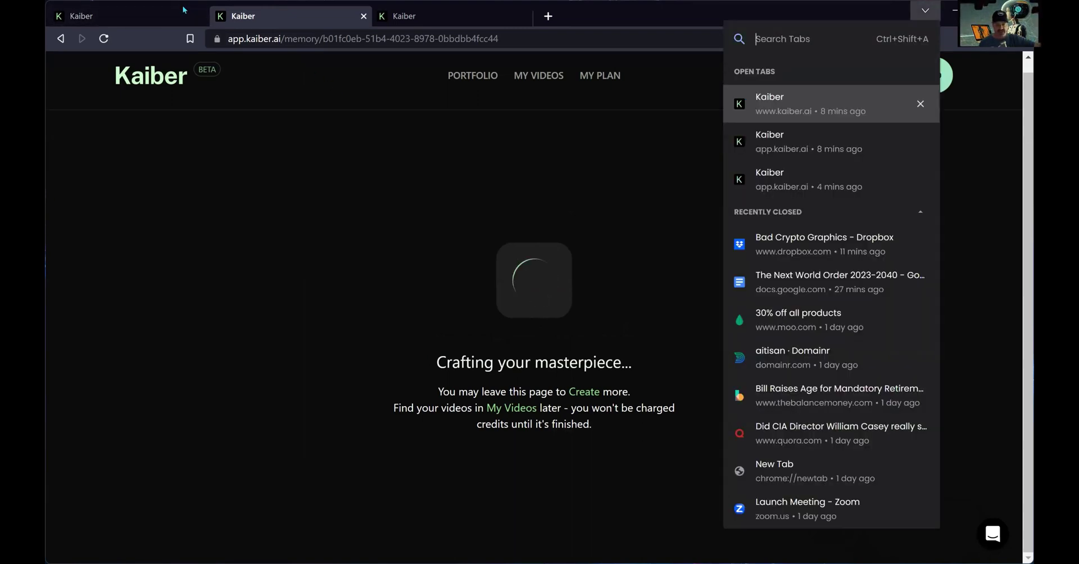
pyautogui.click(352, 56)
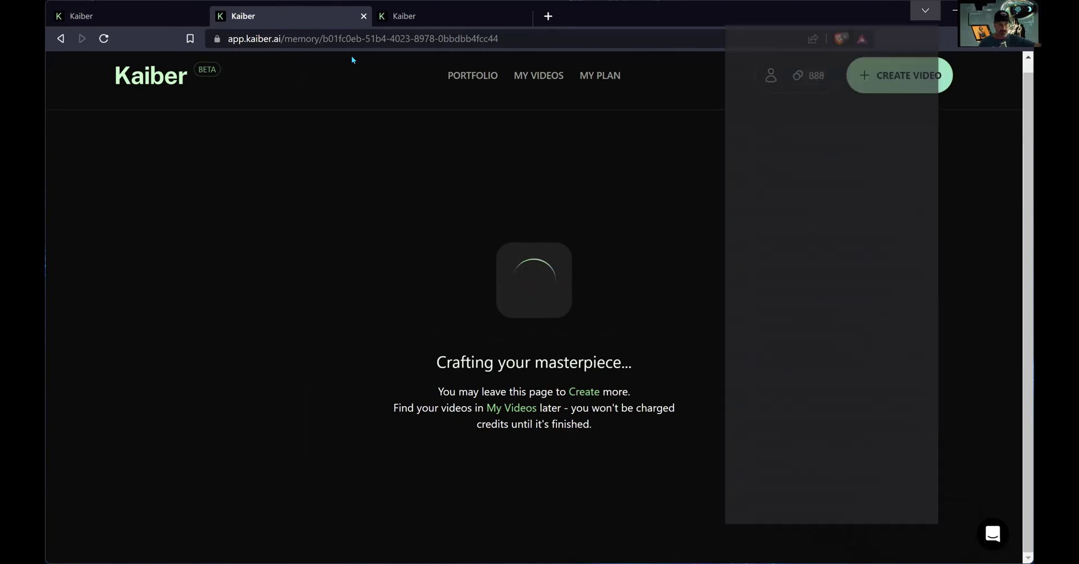
pyautogui.click(400, 21)
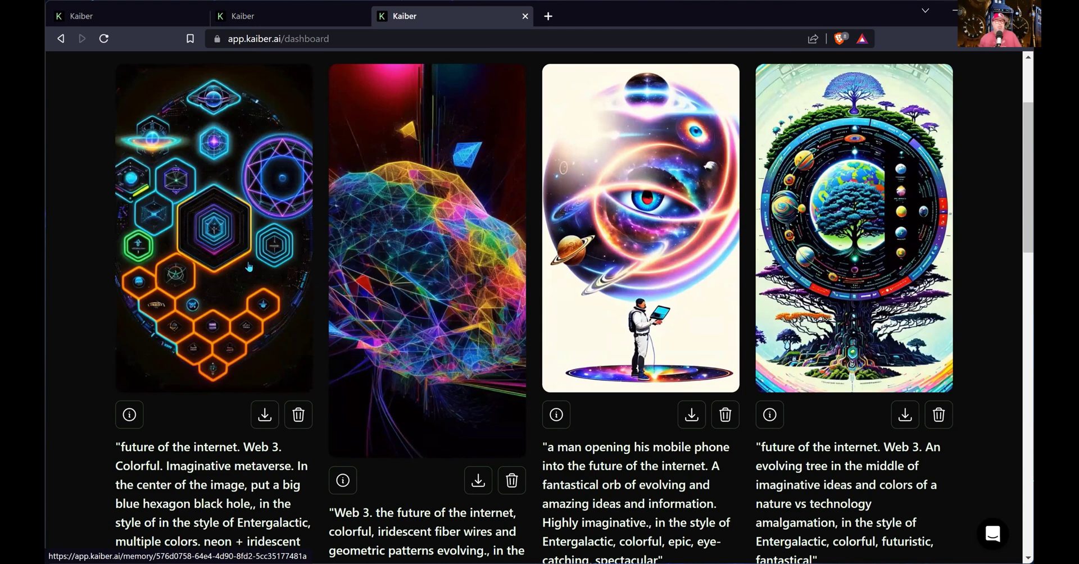
pyautogui.scroll(-2, 188, 288)
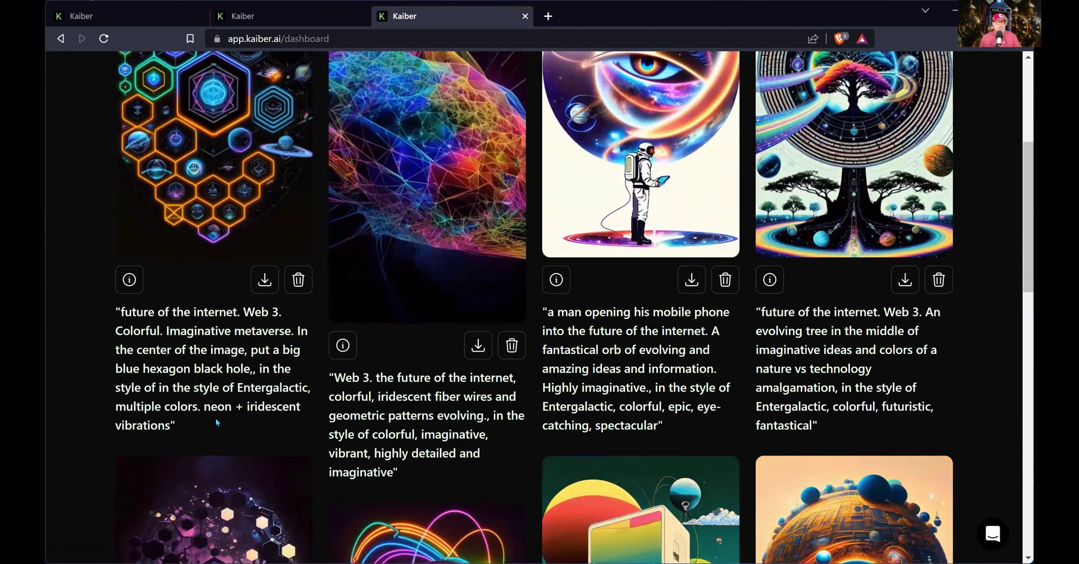
pyautogui.scroll(5, 212, 374)
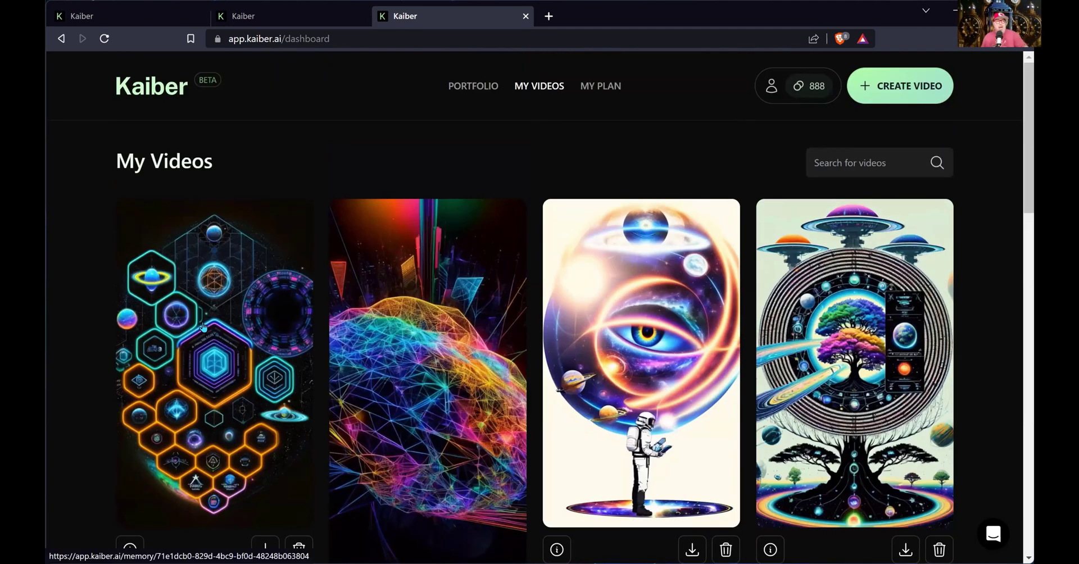
pyautogui.scroll(-3, 242, 337)
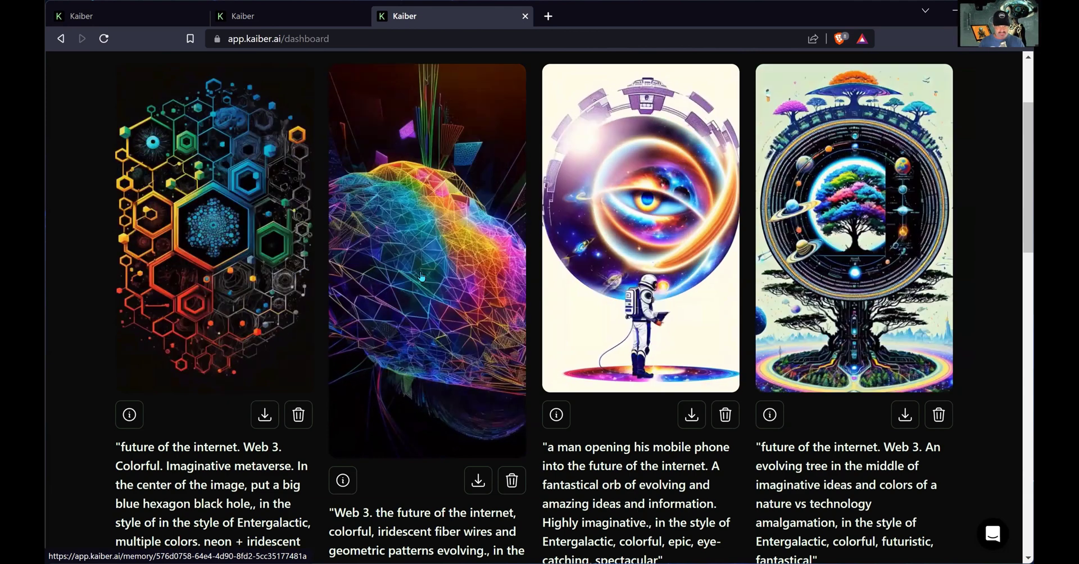
pyautogui.scroll(-5, 425, 277)
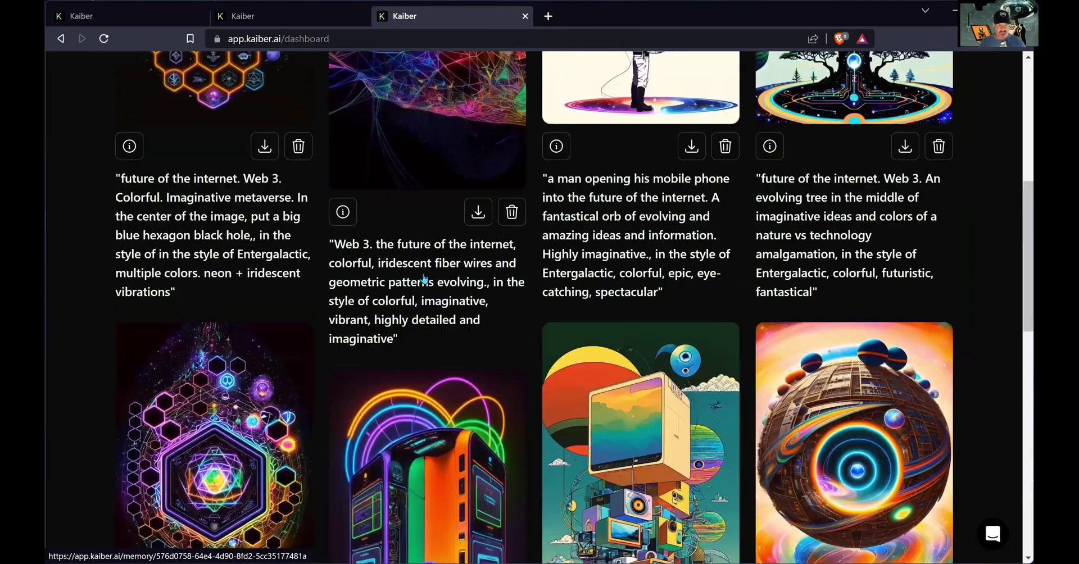
pyautogui.scroll(-5, 422, 277)
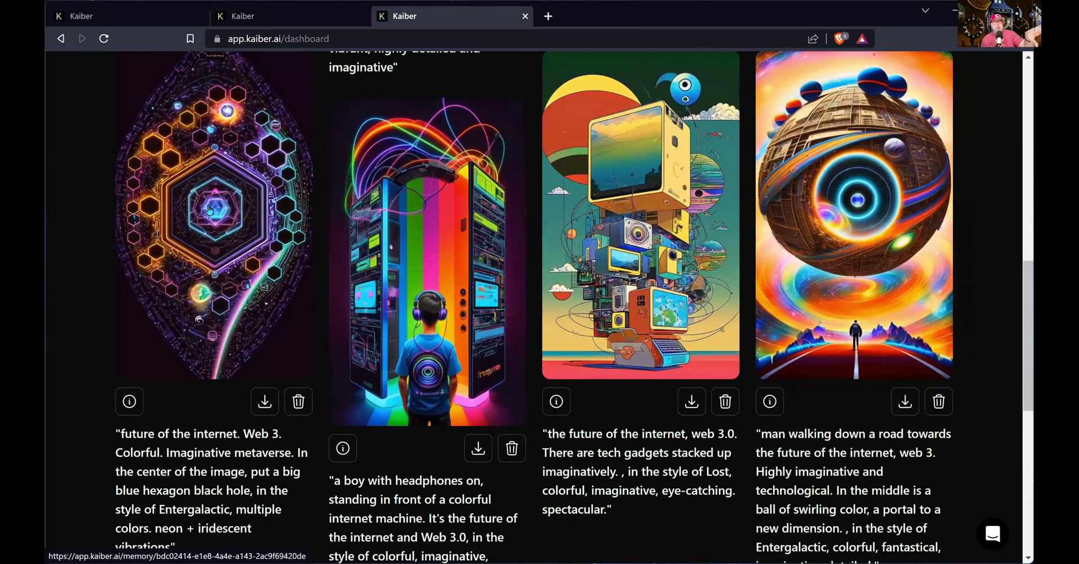
pyautogui.scroll(-5, 539, 302)
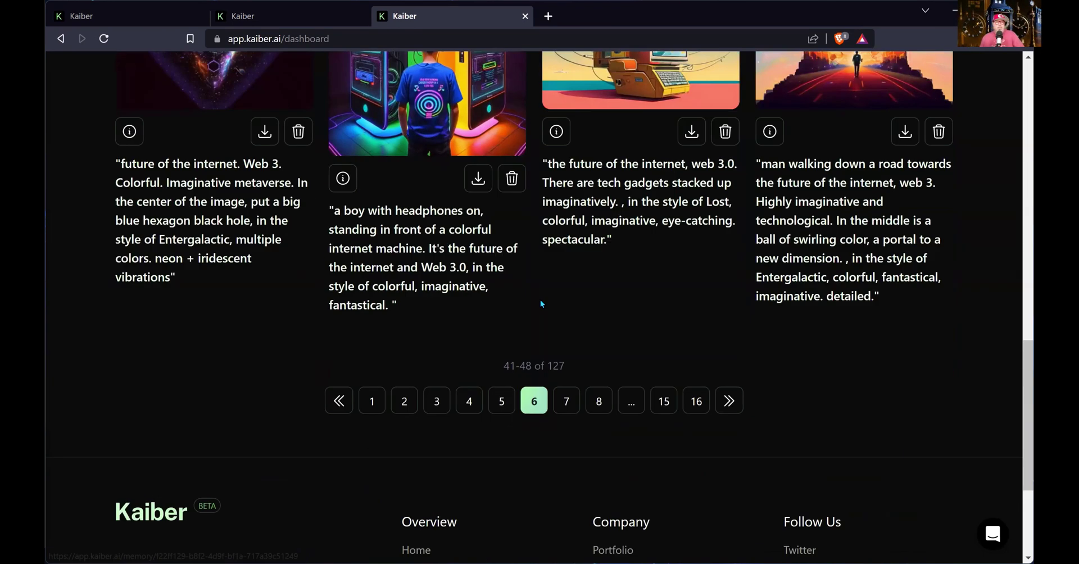
pyautogui.scroll(5, 466, 285)
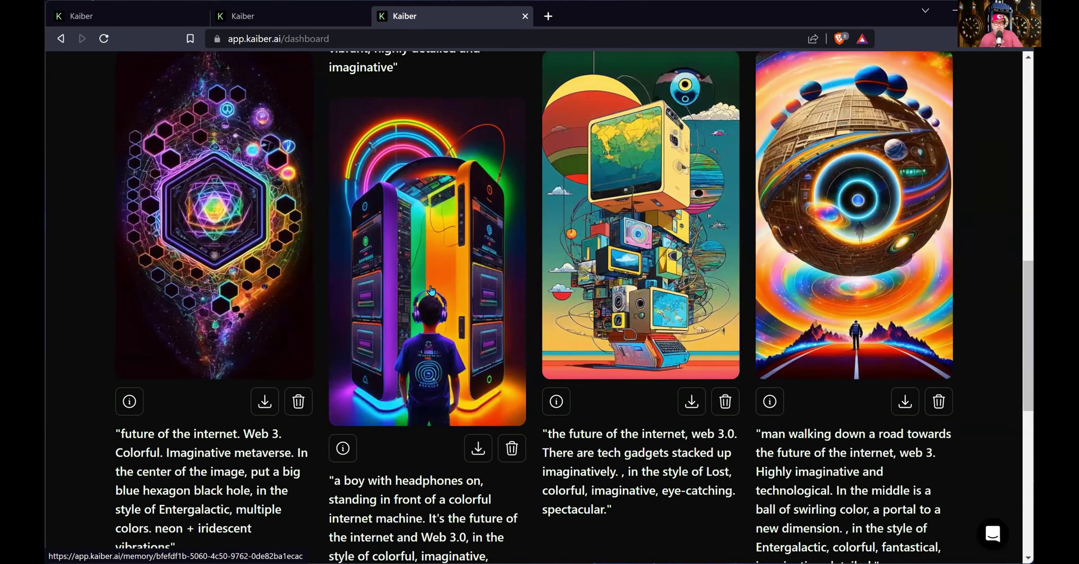
pyautogui.scroll(-2, 430, 290)
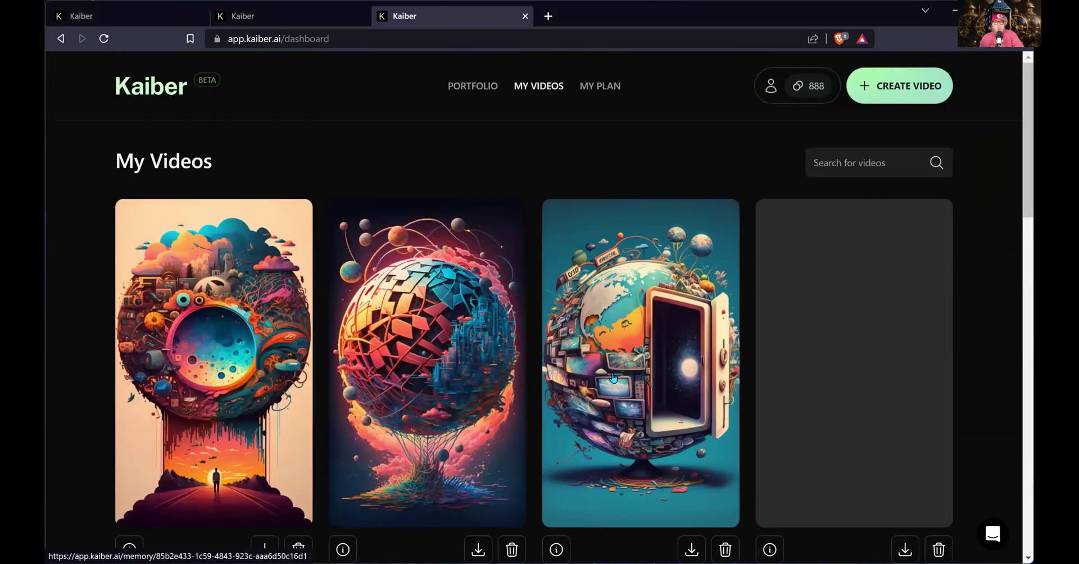
pyautogui.scroll(-1, 610, 372)
pyautogui.scroll(-2, 610, 372)
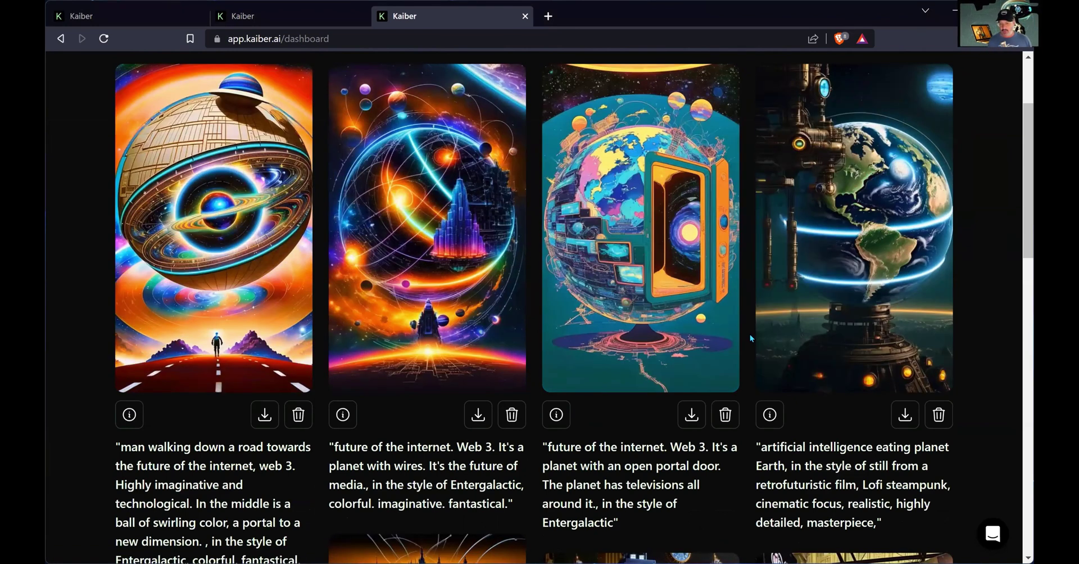
pyautogui.scroll(-2, 749, 336)
pyautogui.scroll(-3, 749, 338)
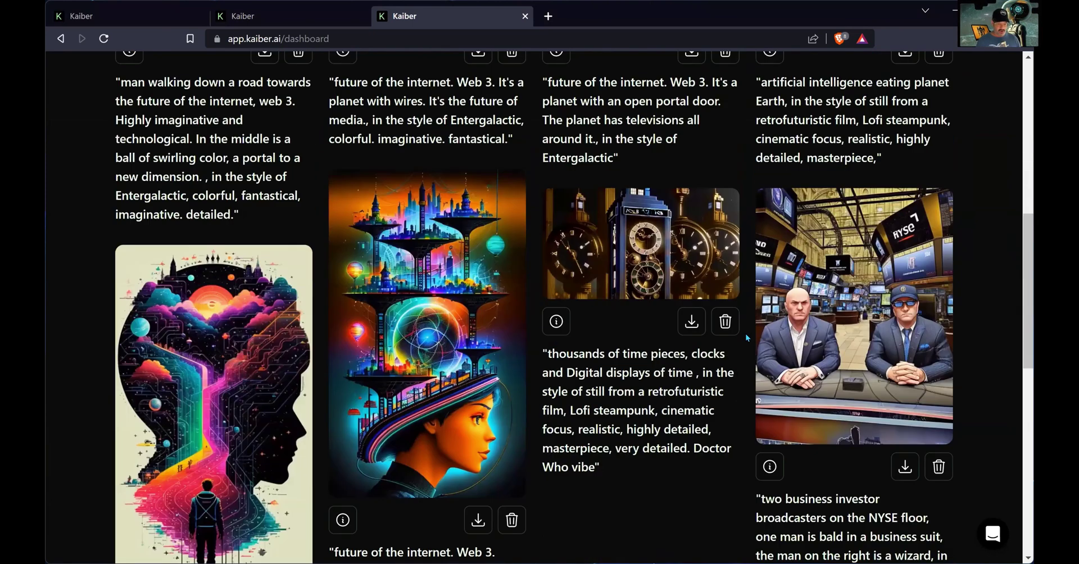
pyautogui.scroll(-3, 748, 336)
pyautogui.scroll(2, 776, 343)
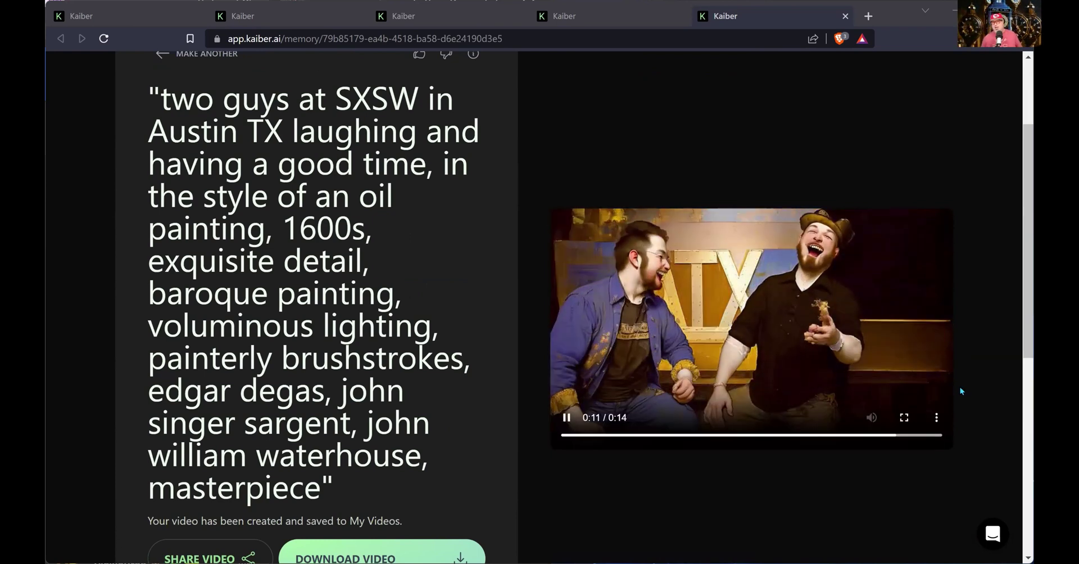
# Play the SXSW video full screen.
pyautogui.doubleClick(828, 319)
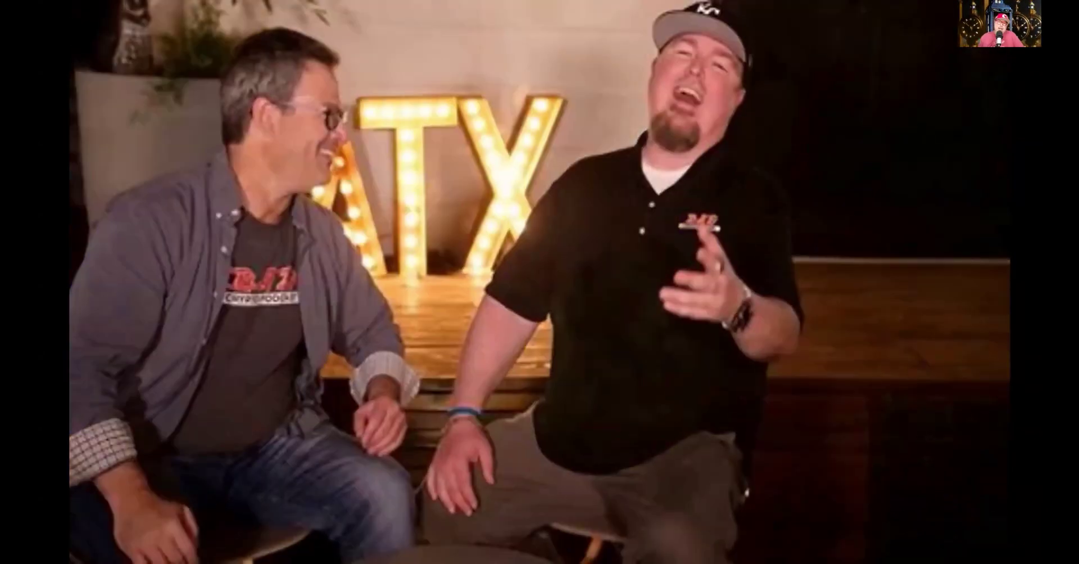
# Exit full-screen playback of the video.
pyautogui.press('Escape')
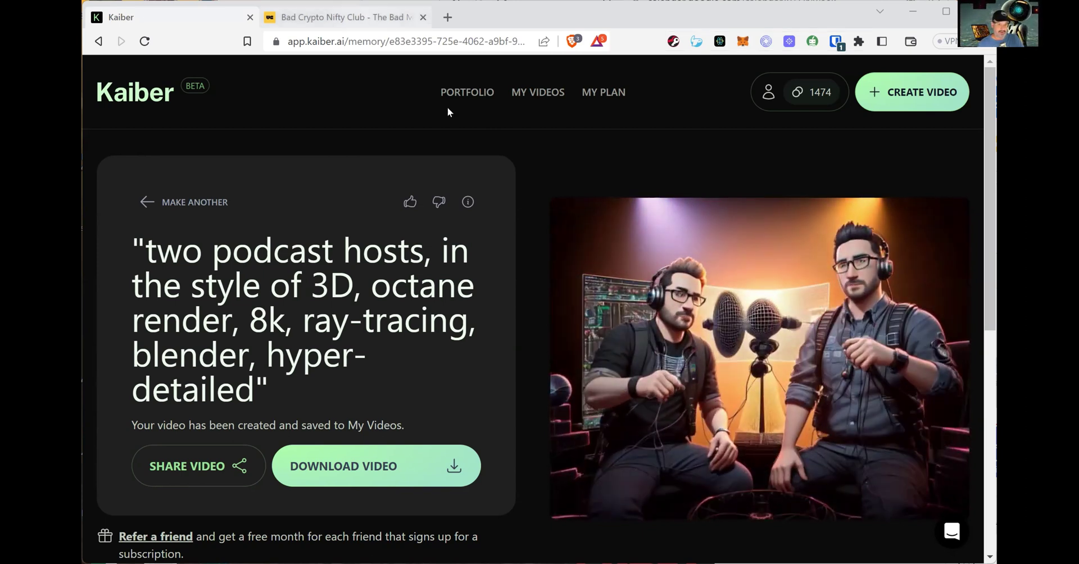
# Switch from the finished Kaiber video to the Bad Crypto Nifty Club NFT page tab.
pyautogui.hotkey('ctrl', 'Tab')
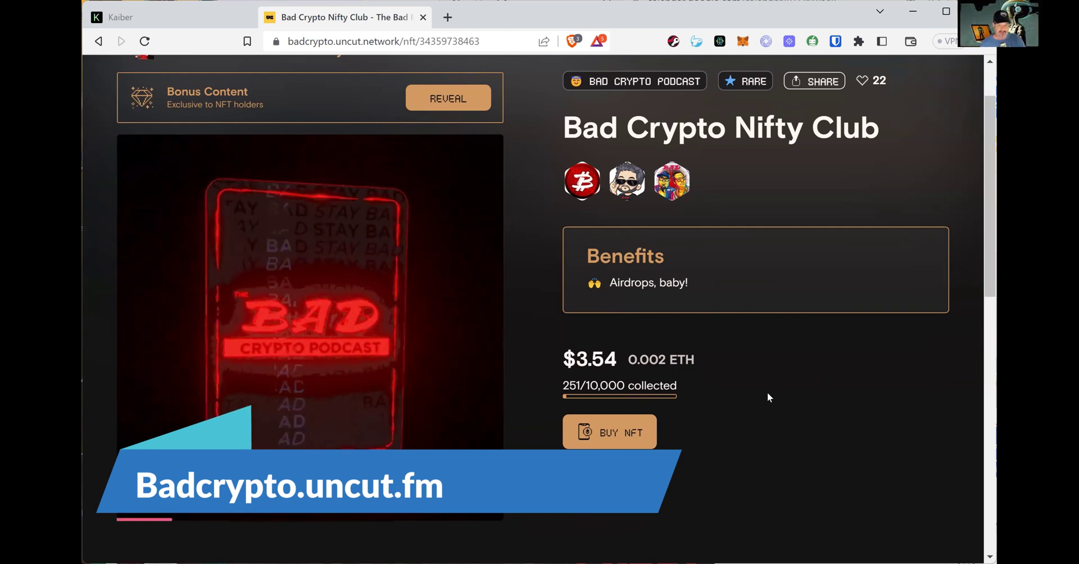
pyautogui.click(171, 16)
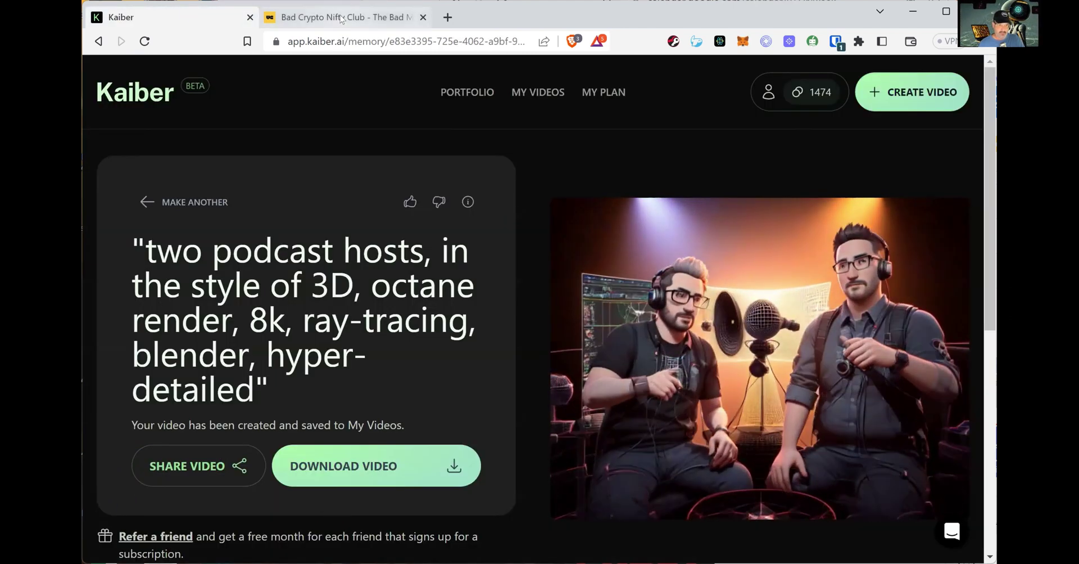
pyautogui.click(341, 18)
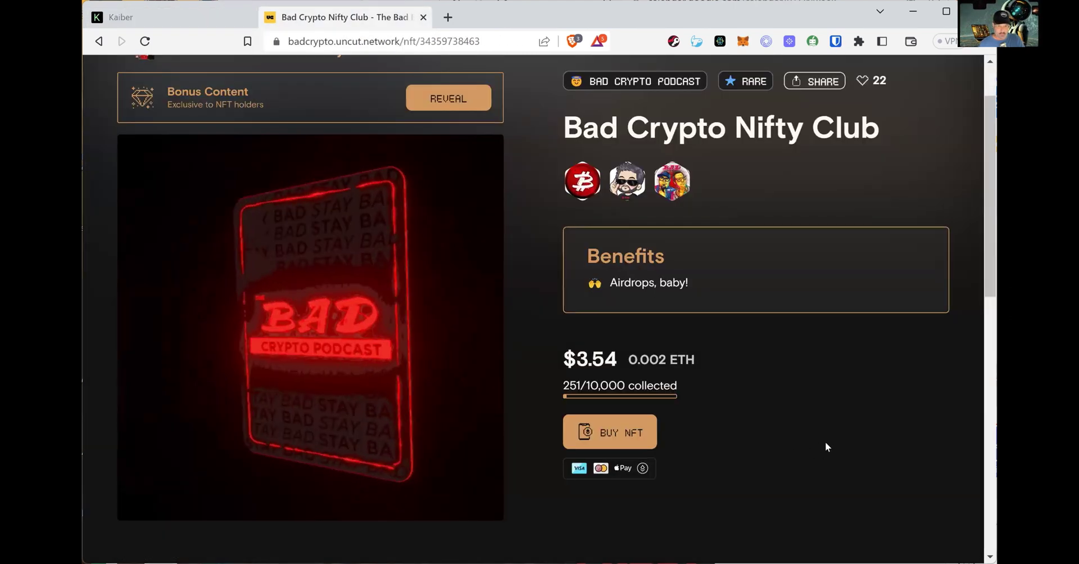